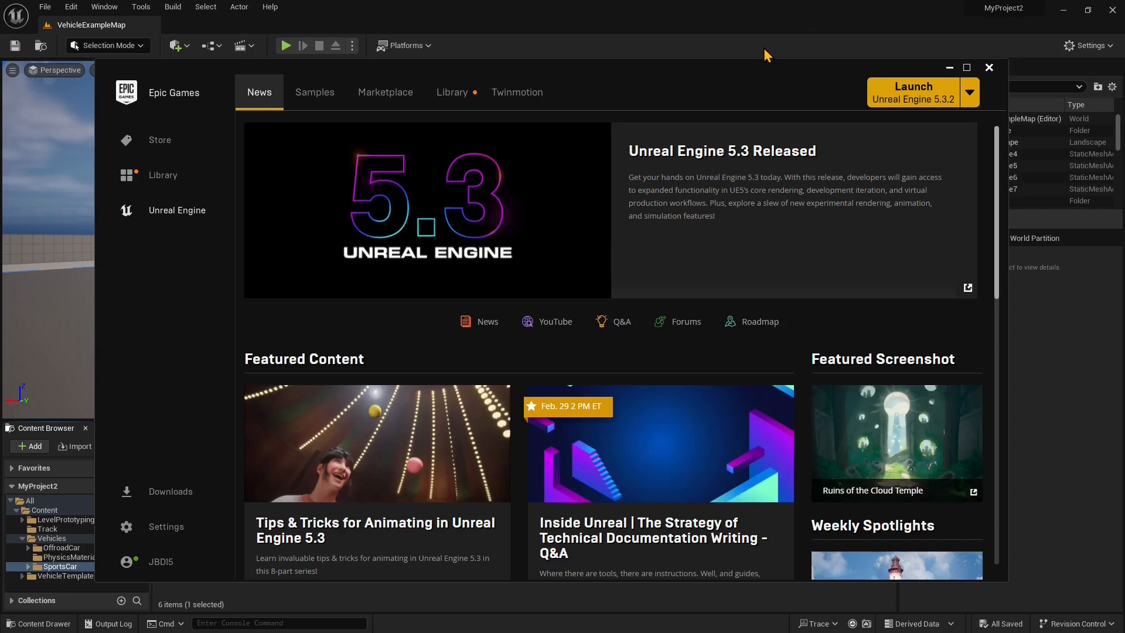
- Launch Unreal Engine 5.3.2, view the Games project templates, and close the project browser and launcher without creating a project
left_click(970, 97)
left_click(913, 109)
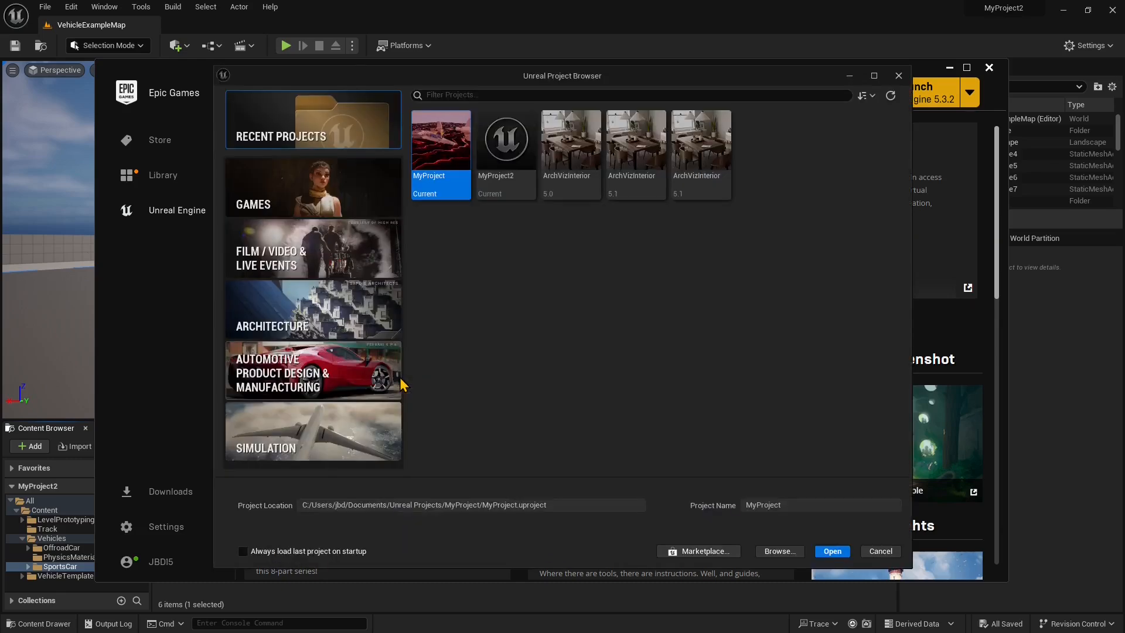
left_click(302, 198)
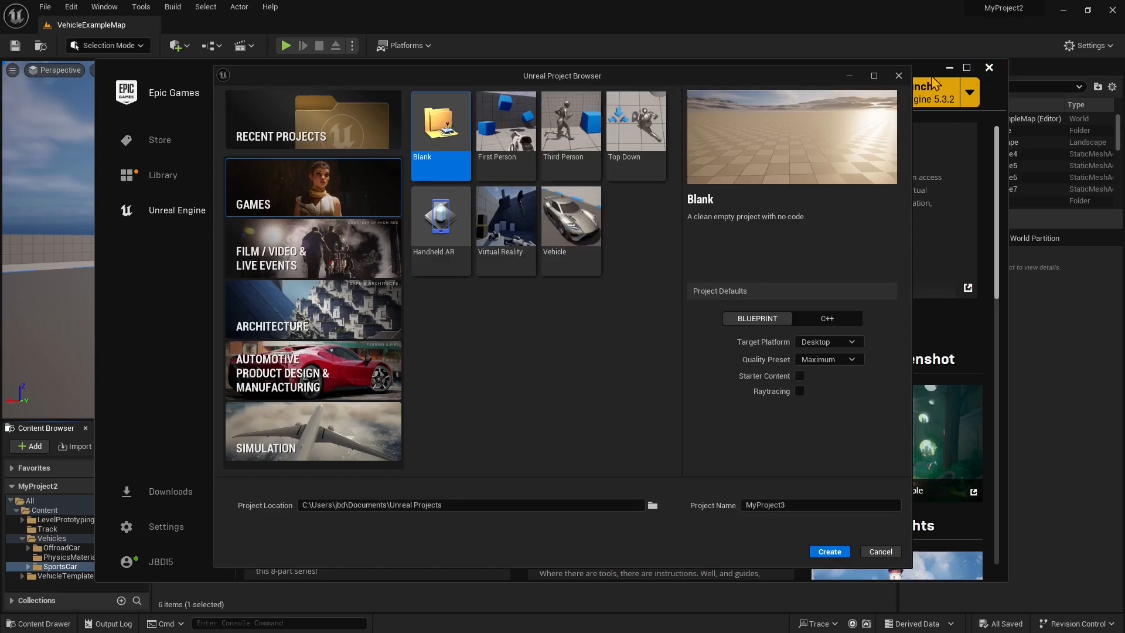
left_click(898, 76)
left_click(988, 67)
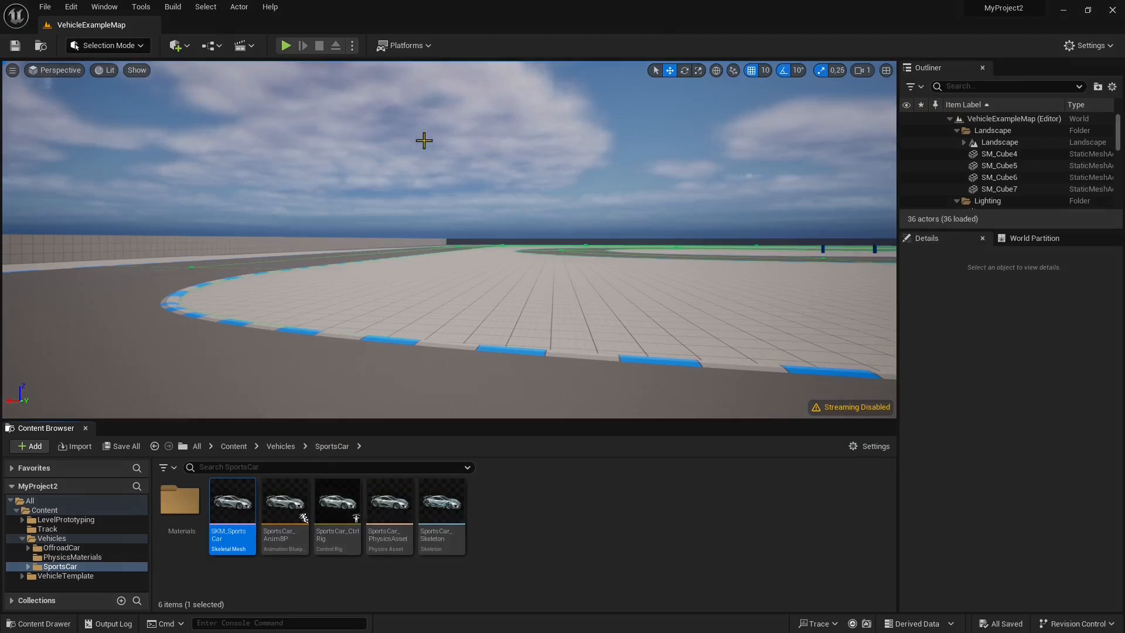
- Play the VehicleExampleMap level, test-drive the sports car by accelerating, steering and reversing, and stop the play session
right_click_drag(400, 214, 487, 221)
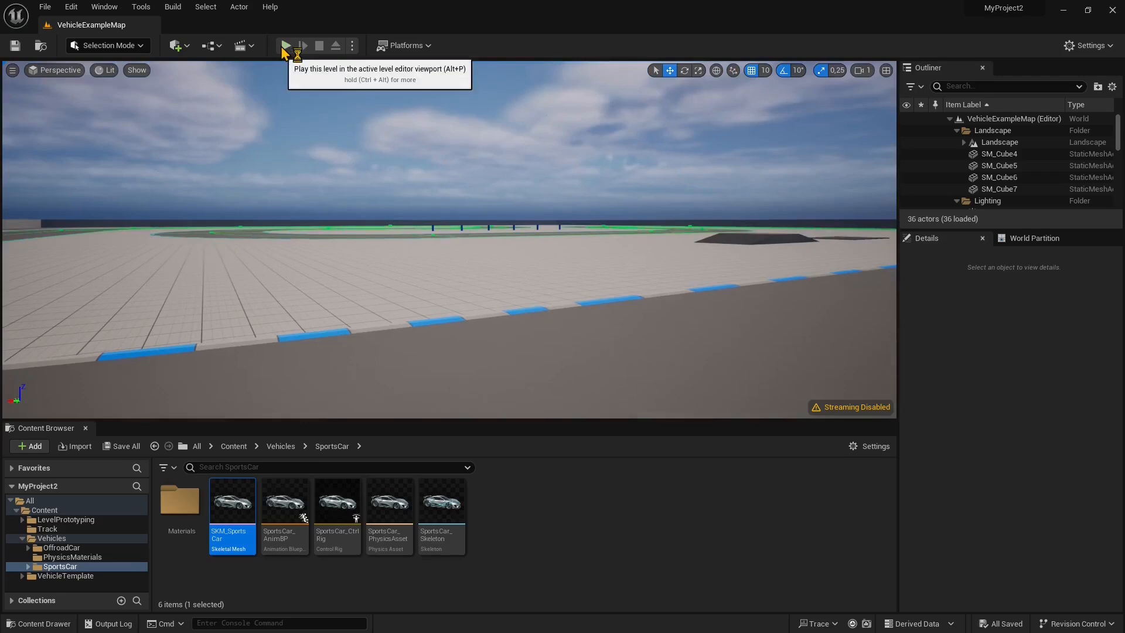
key("alt+p")
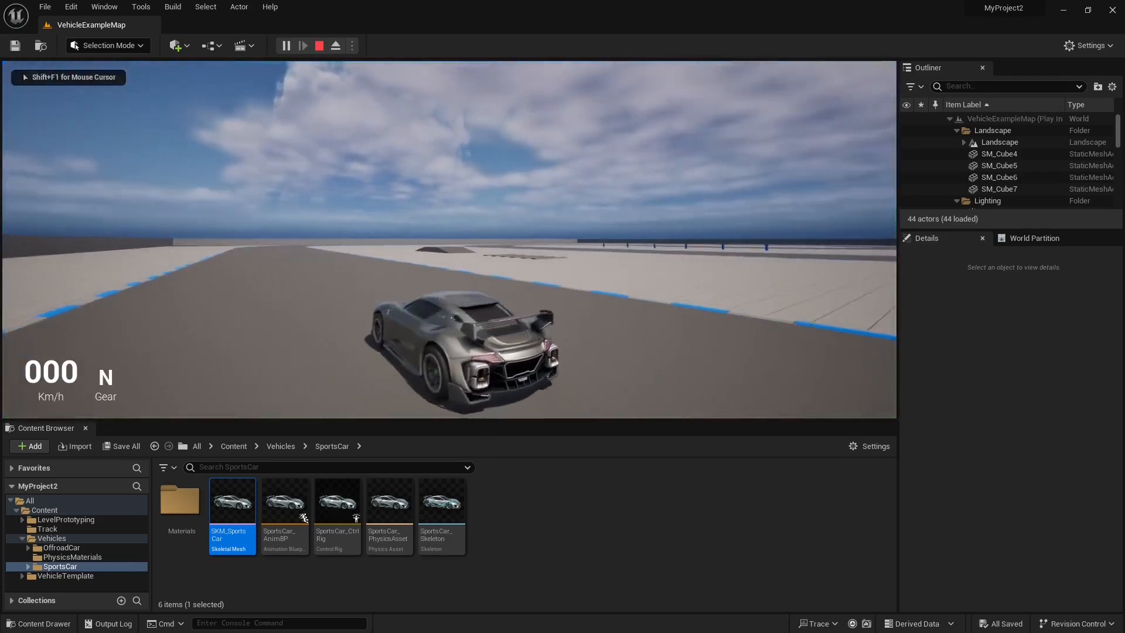
key("w")
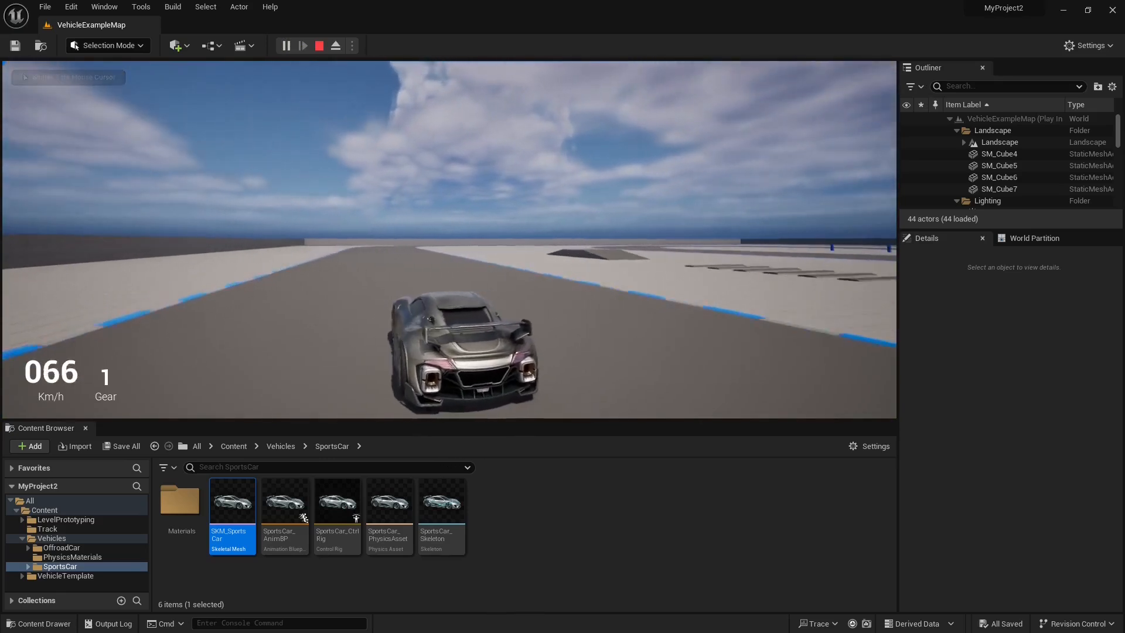
key("a")
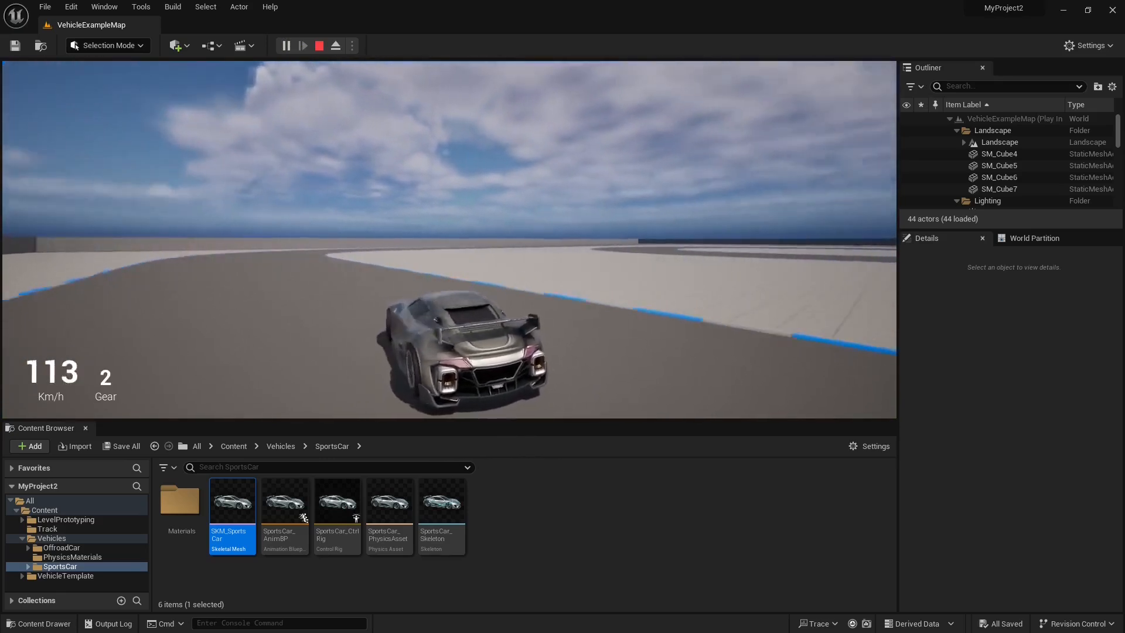
key("s")
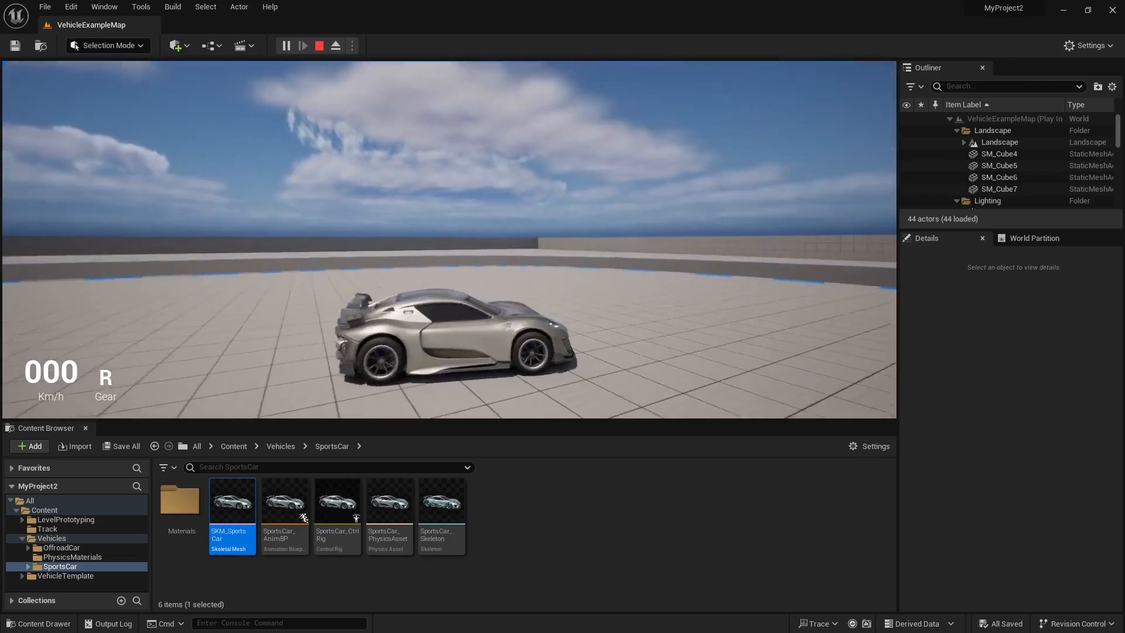
key("Escape")
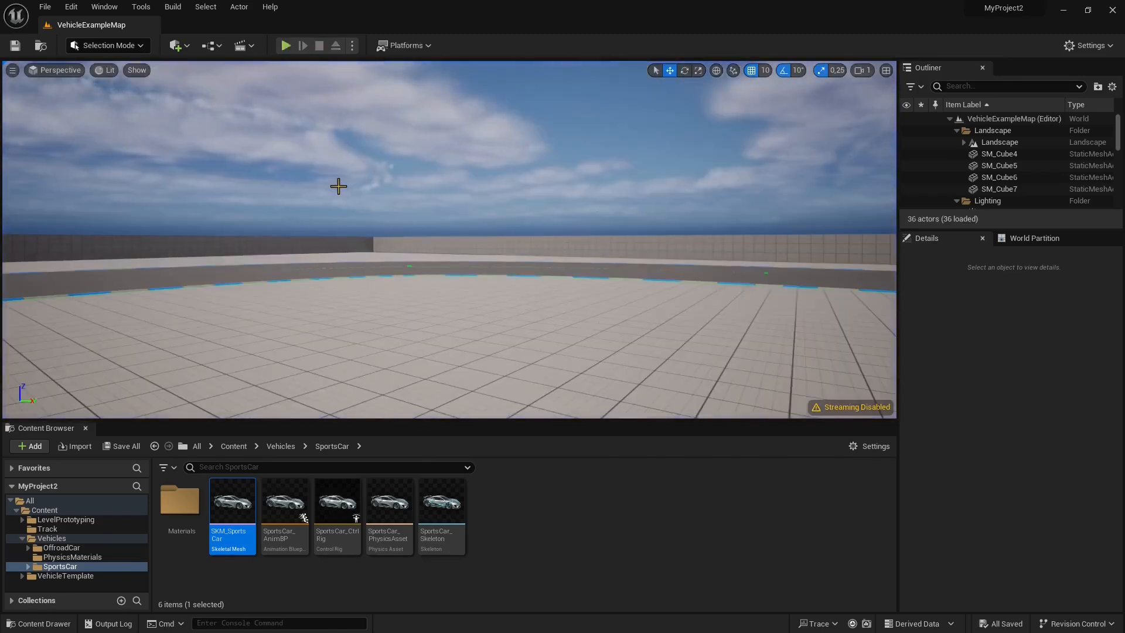
right_click_drag(339, 187, 440, 230)
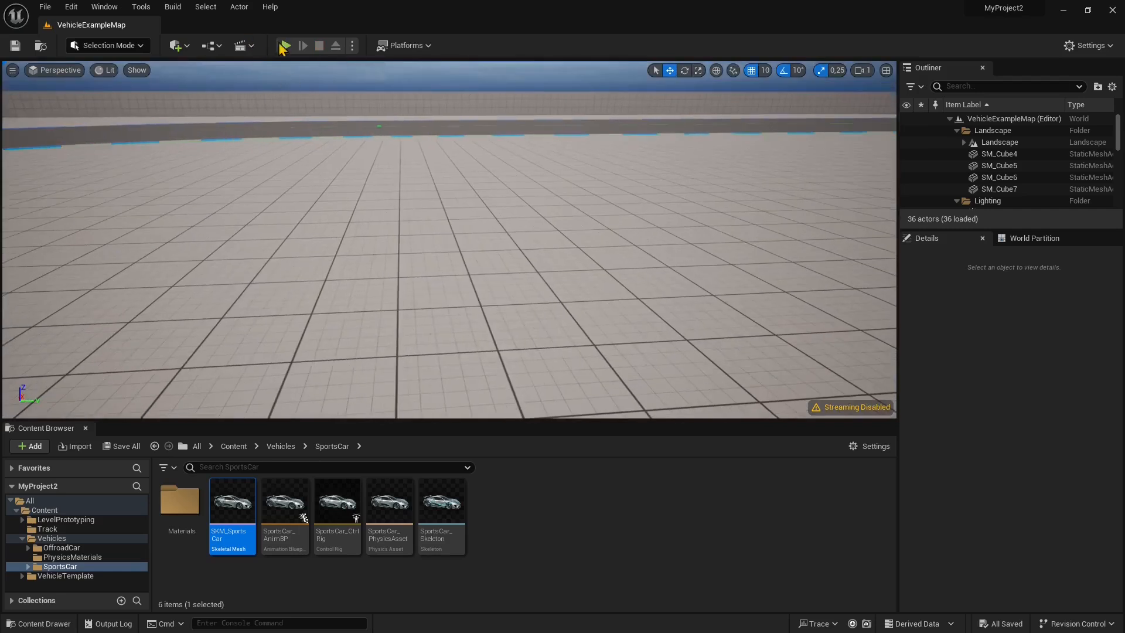
right_click(235, 518)
left_click(595, 581)
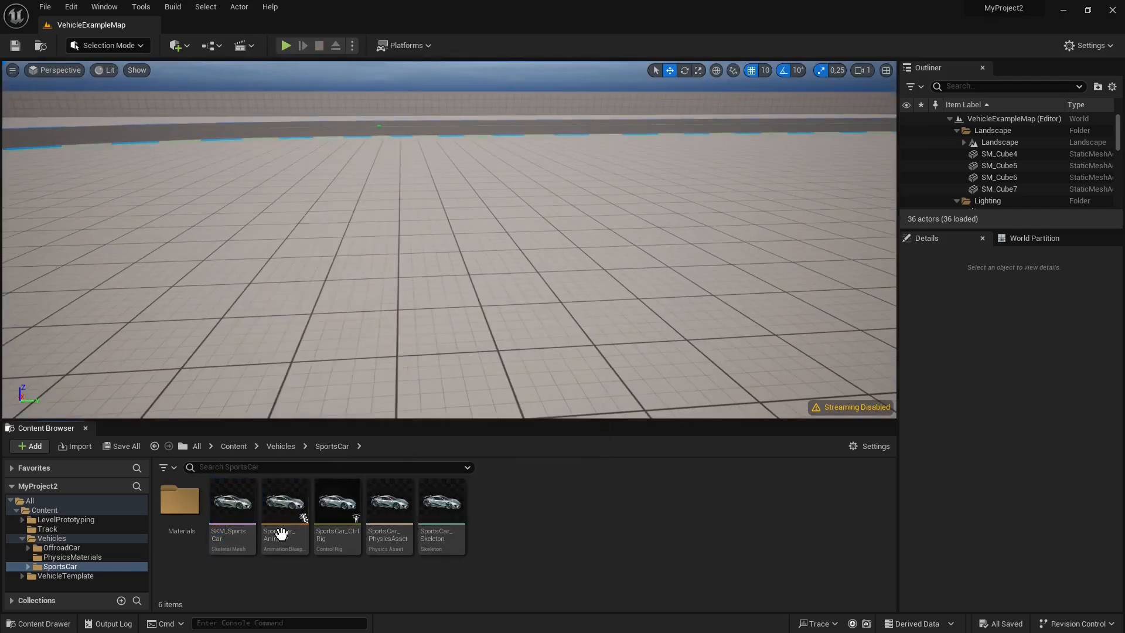
right_click_drag(474, 195, 364, 149)
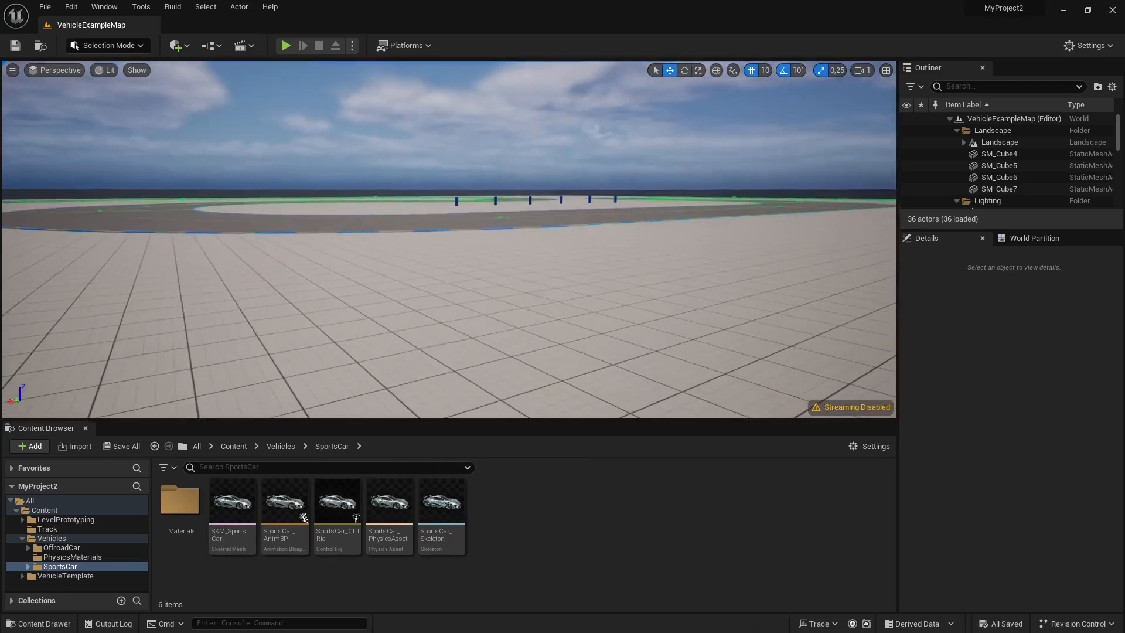
- Browse the project's Vehicles folder, examining the assets inside the SportsCar and OffroadCar subfolders
left_click(234, 446)
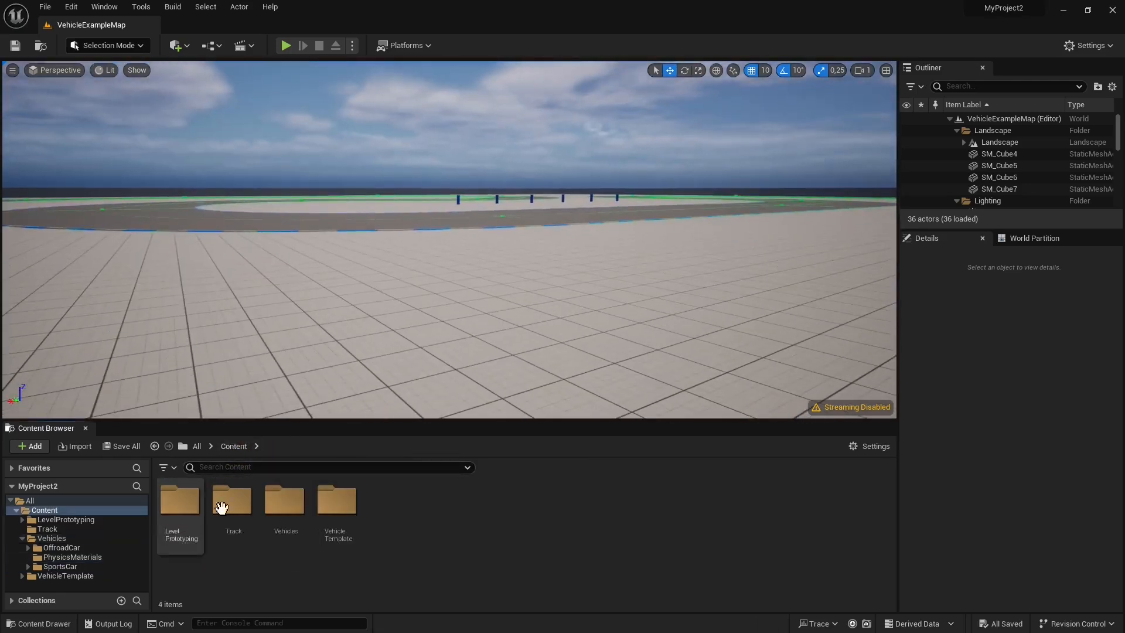
double_click(287, 518)
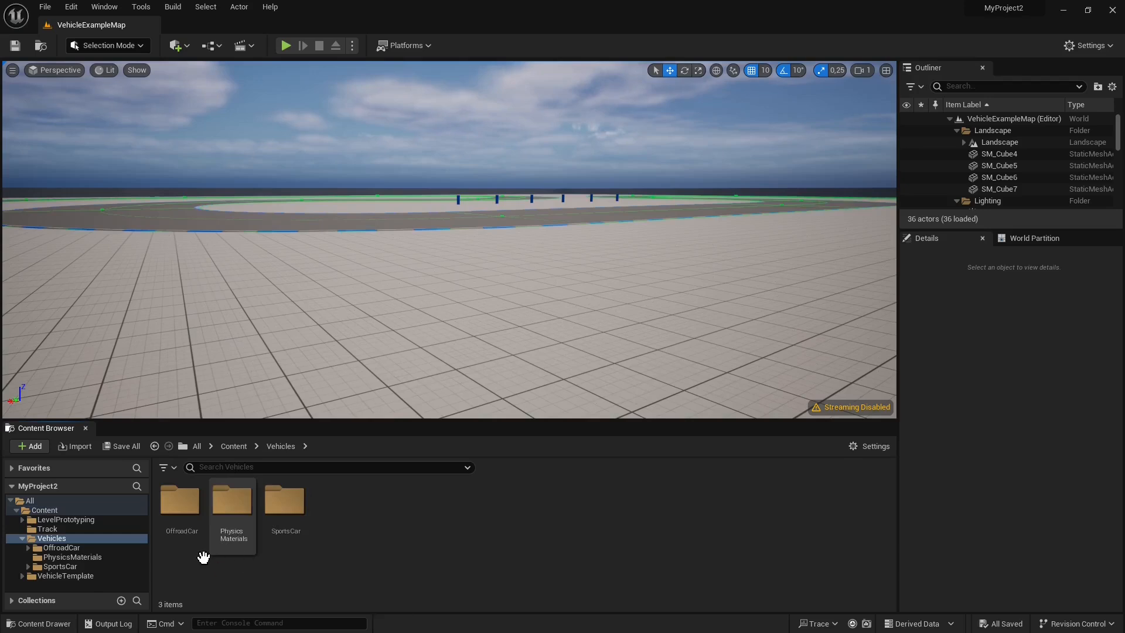
double_click(276, 517)
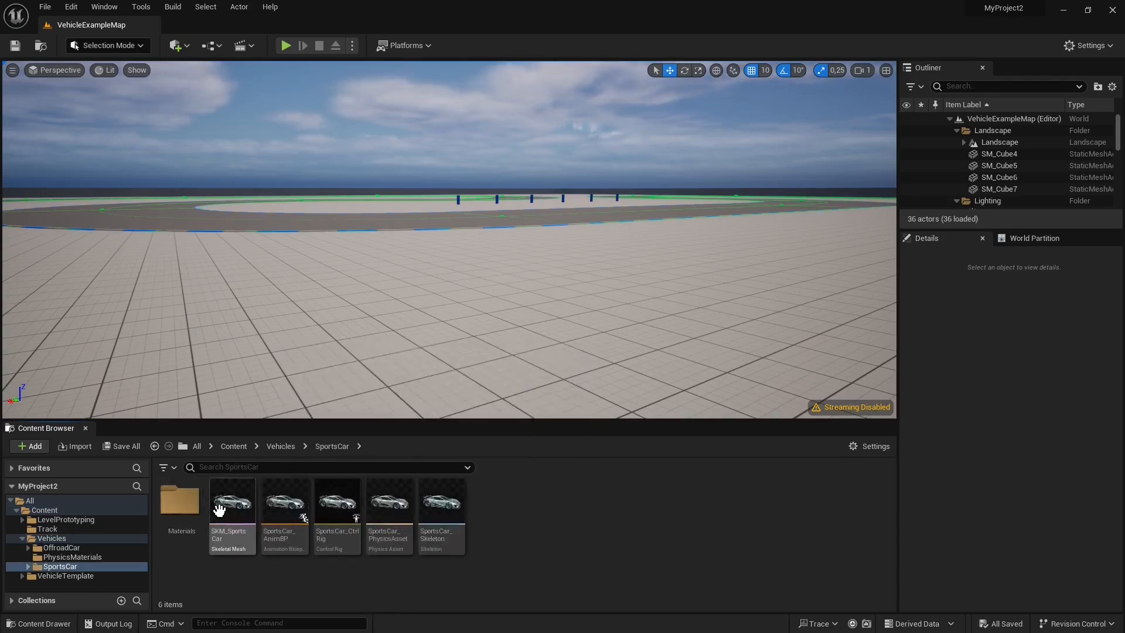
key("alt+Left")
left_click(192, 500)
double_click(191, 500)
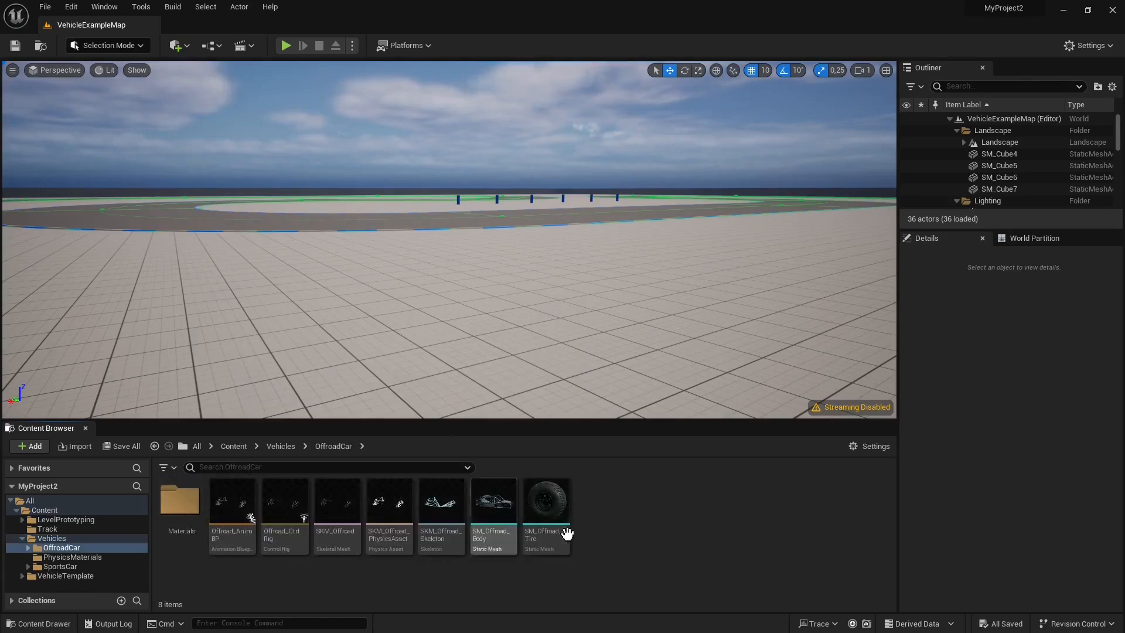
key("alt+Left")
double_click(283, 507)
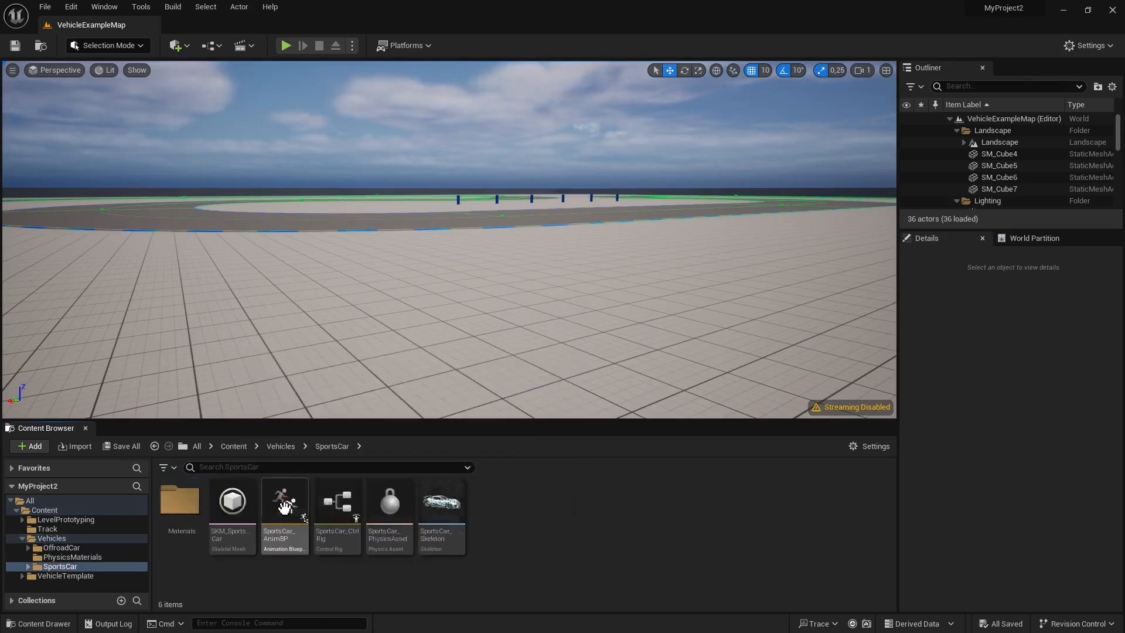
mouse_move(230, 520)
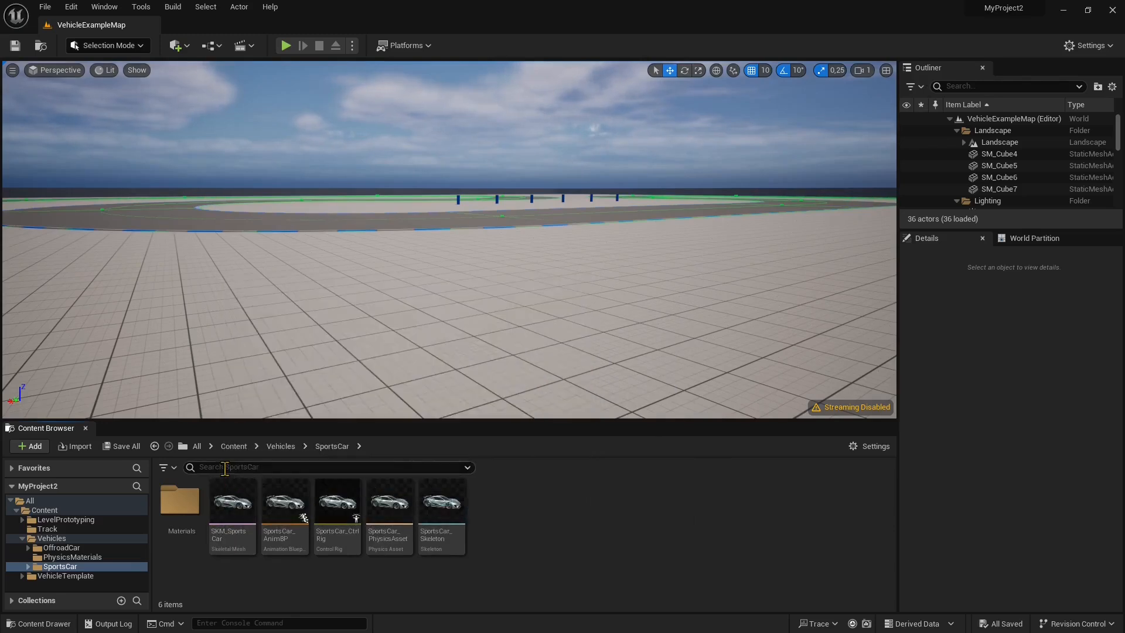
- Filter the project assets to Skeletal Mesh and Static Mesh types and list them for the whole Content folder
left_click(165, 467)
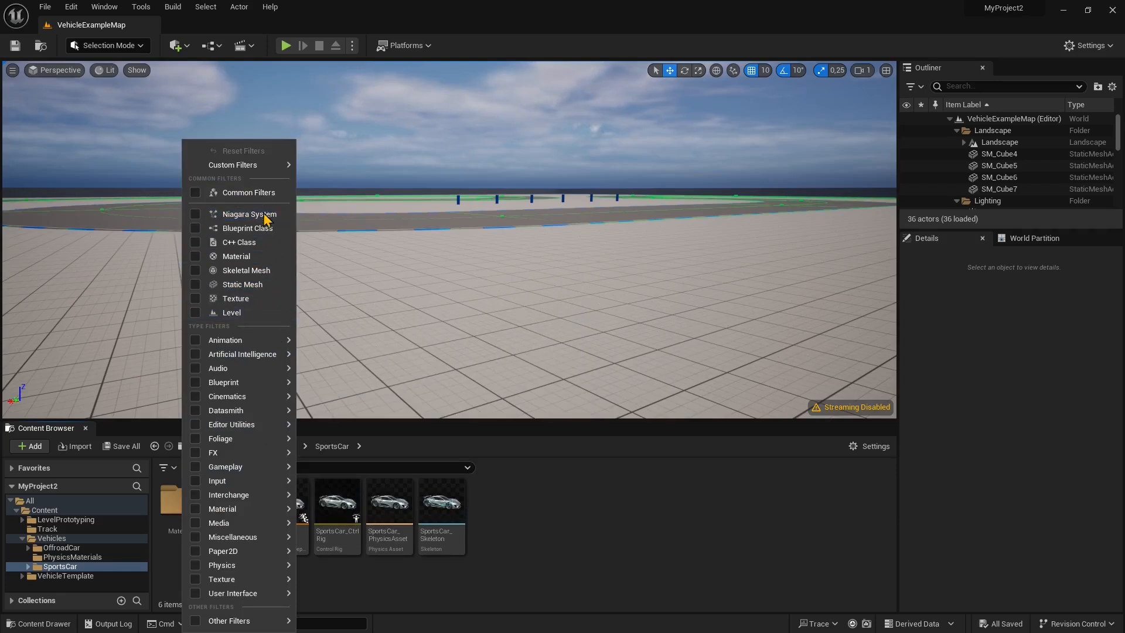
mouse_move(241, 346)
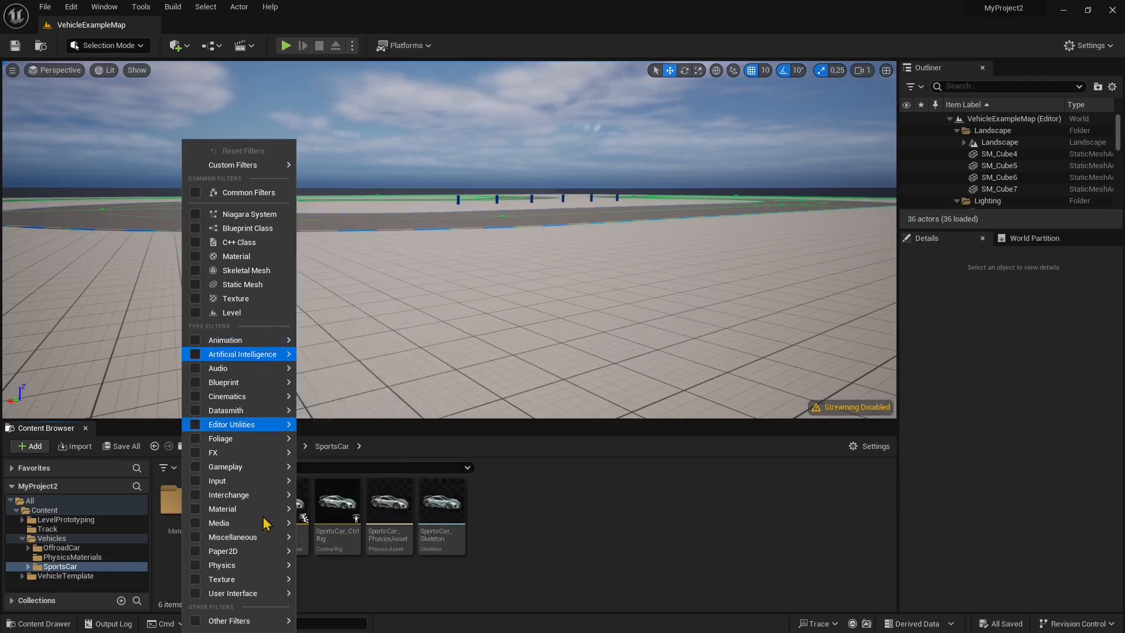
mouse_move(248, 593)
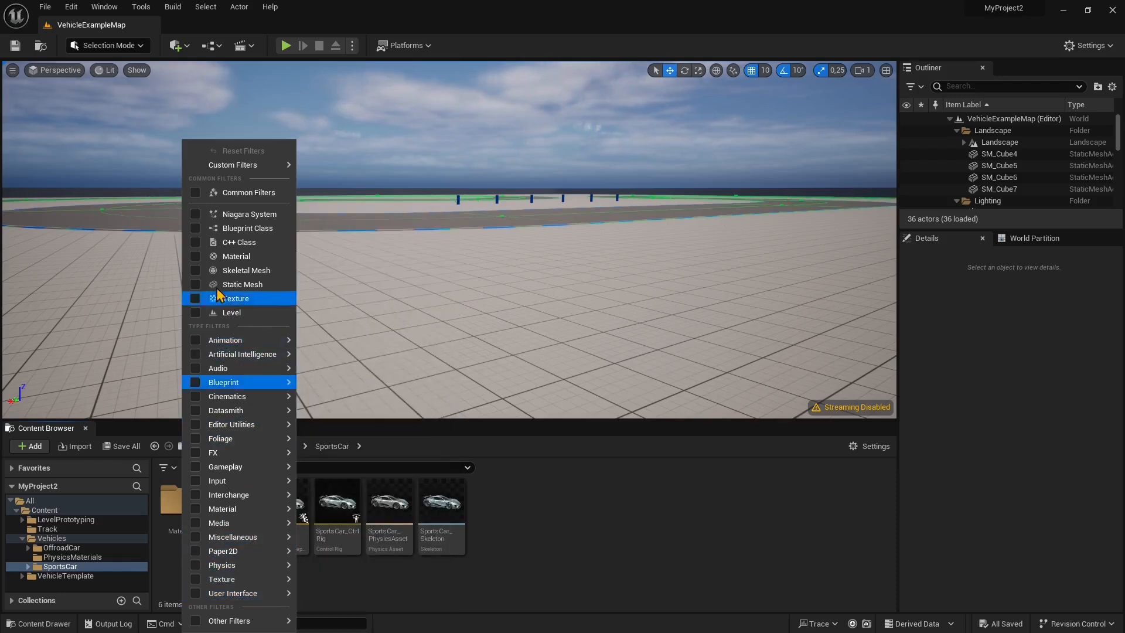
left_click(195, 271)
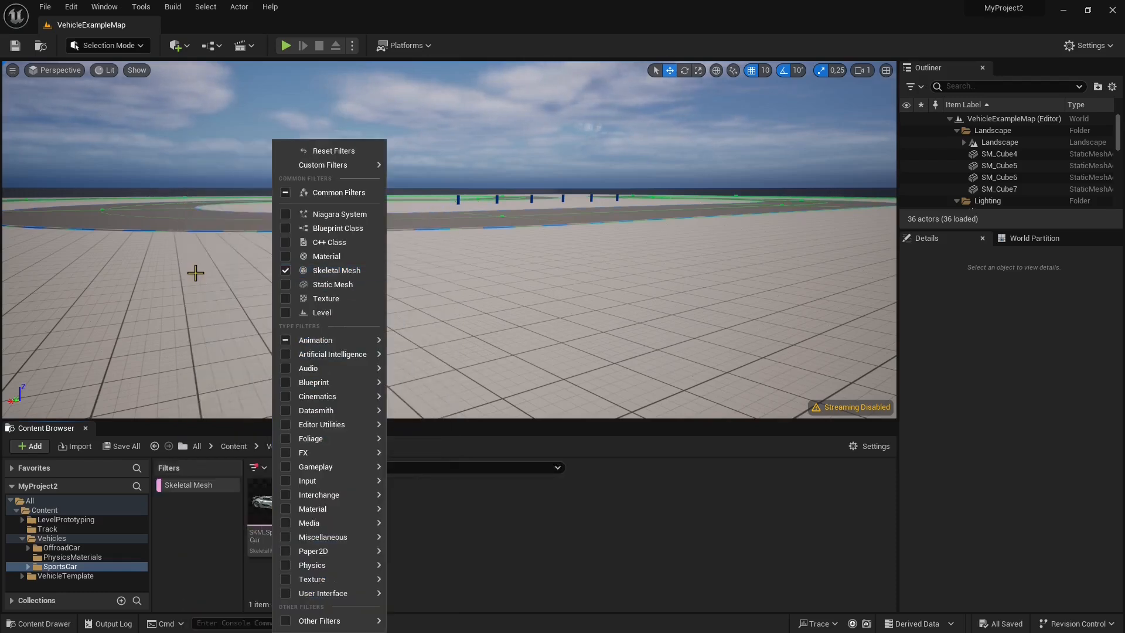
left_click(323, 285)
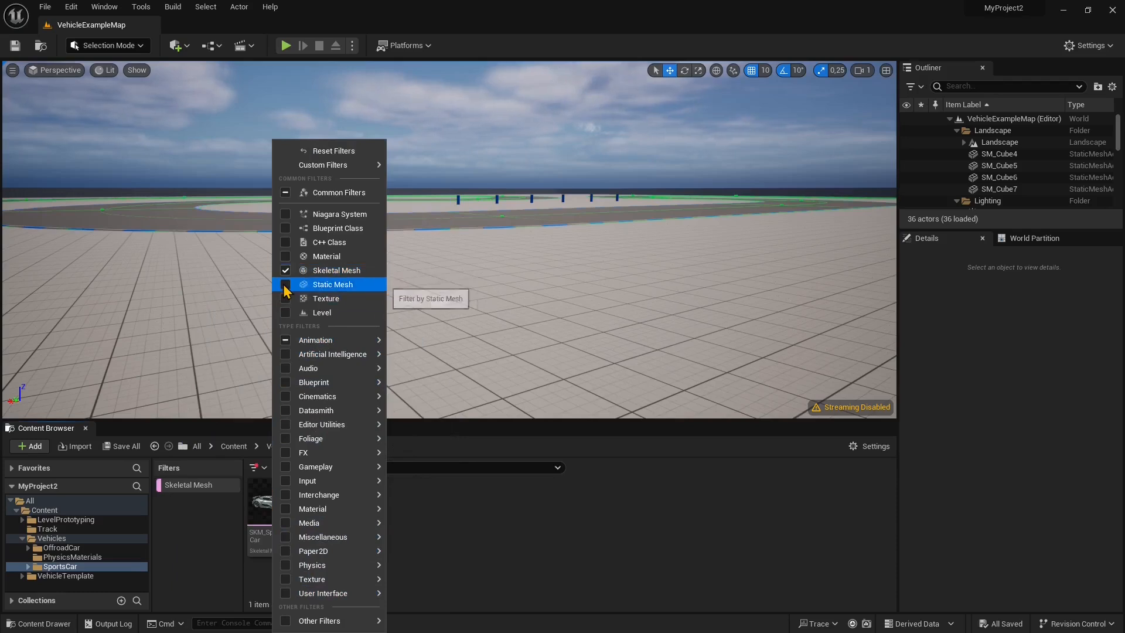
left_click(206, 566)
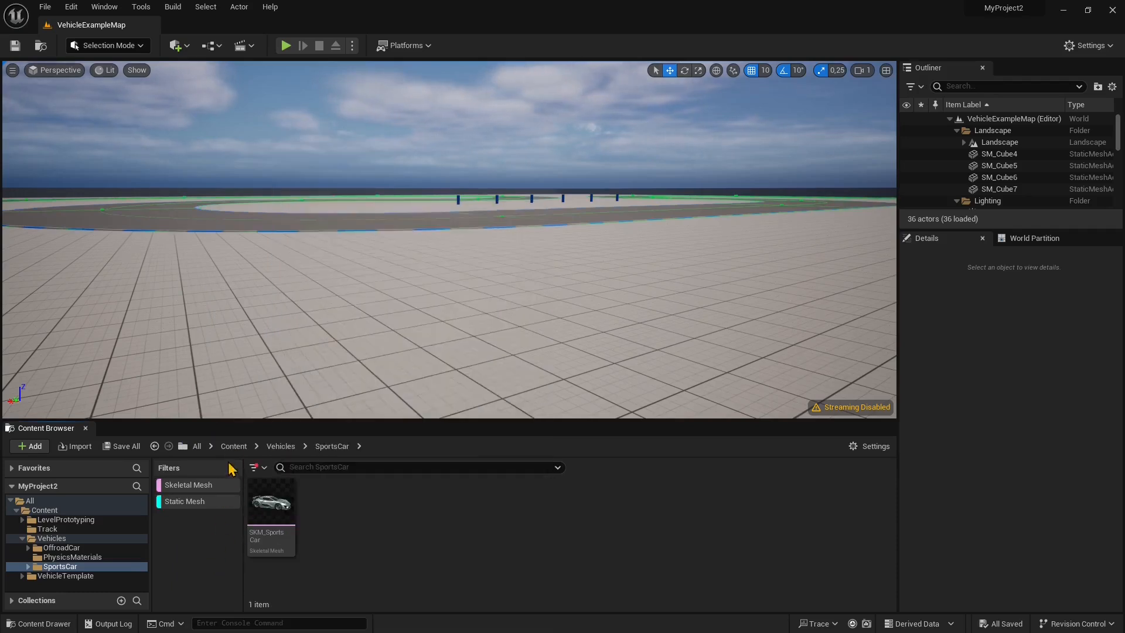
left_click(233, 445)
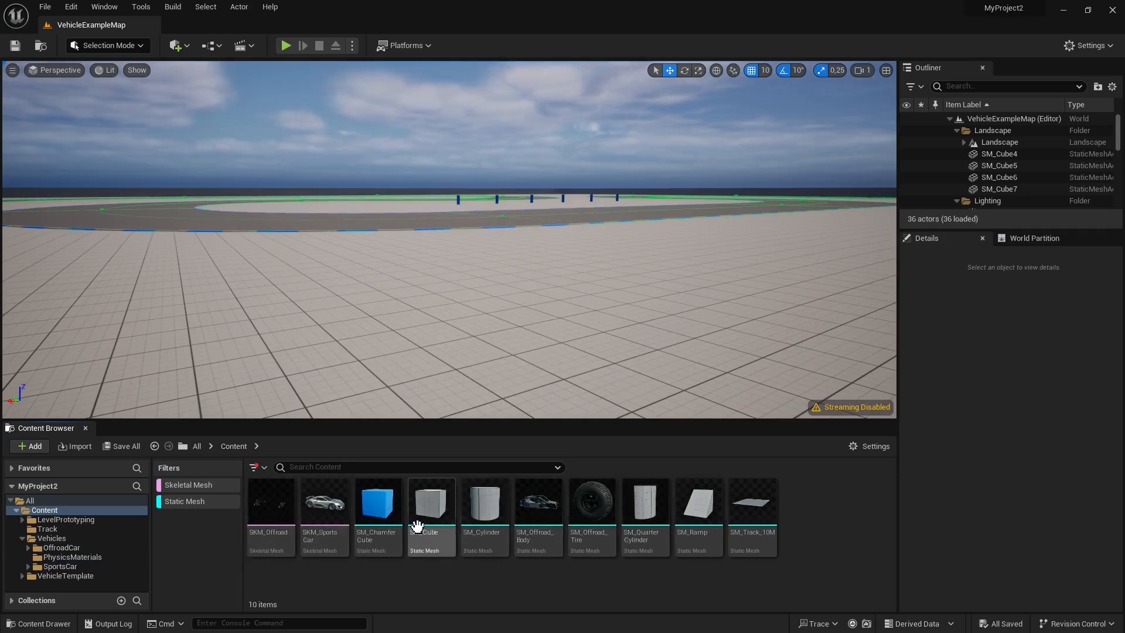
- Start exporting the SKM_SportsCar skeletal mesh, keeping its file name and choosing FBX File (*.FBX) as the format
mouse_move(311, 507)
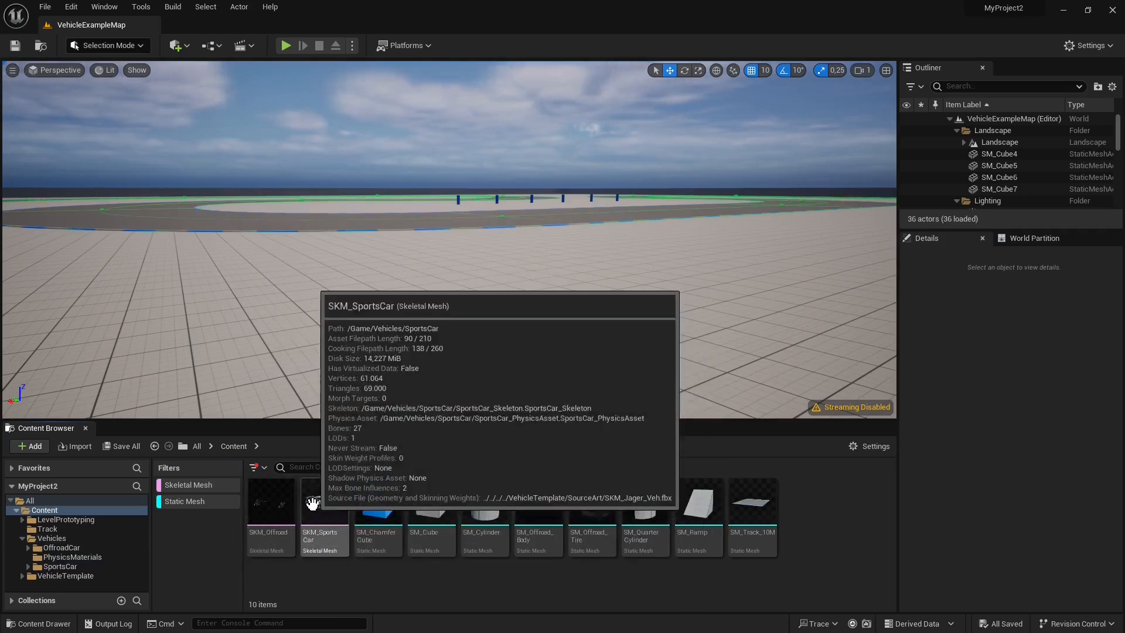
right_click(315, 506)
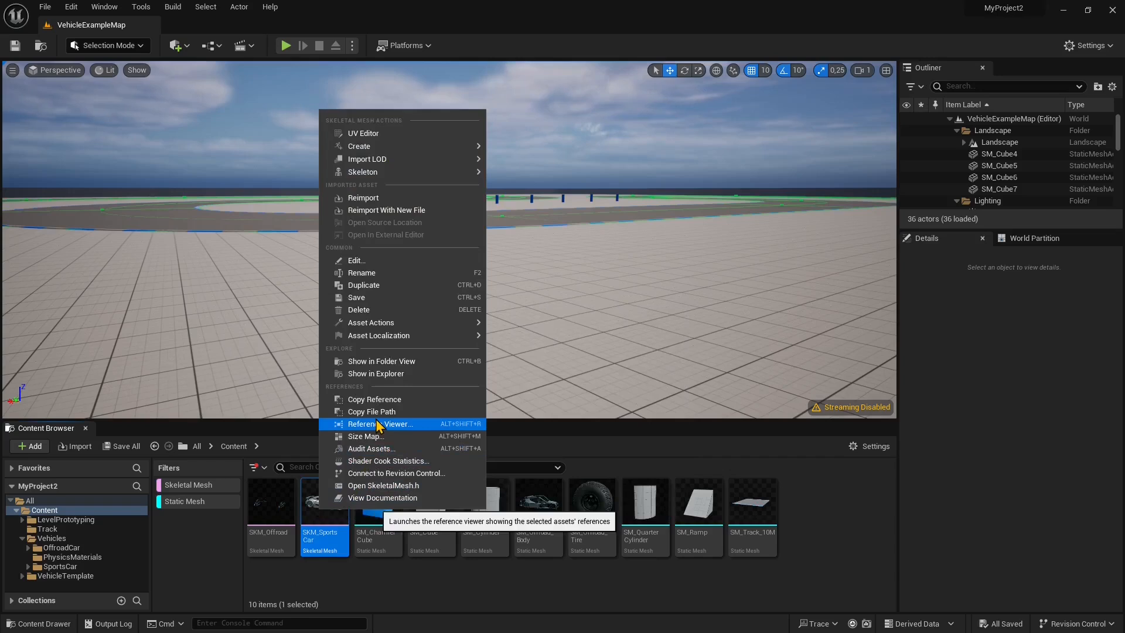
mouse_move(348, 324)
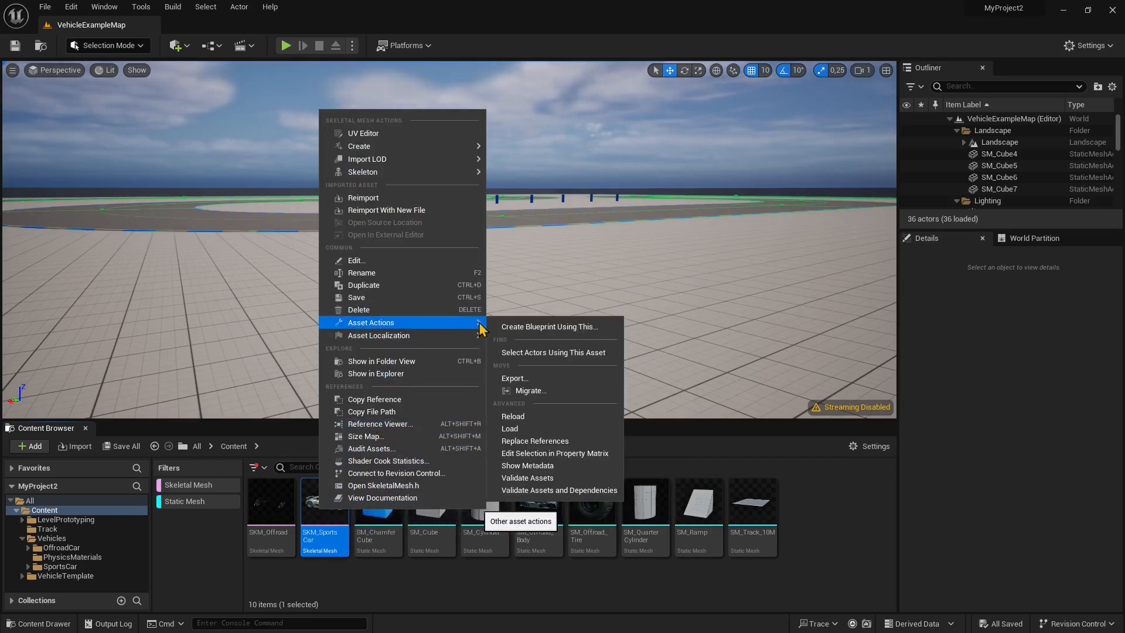
left_click(520, 378)
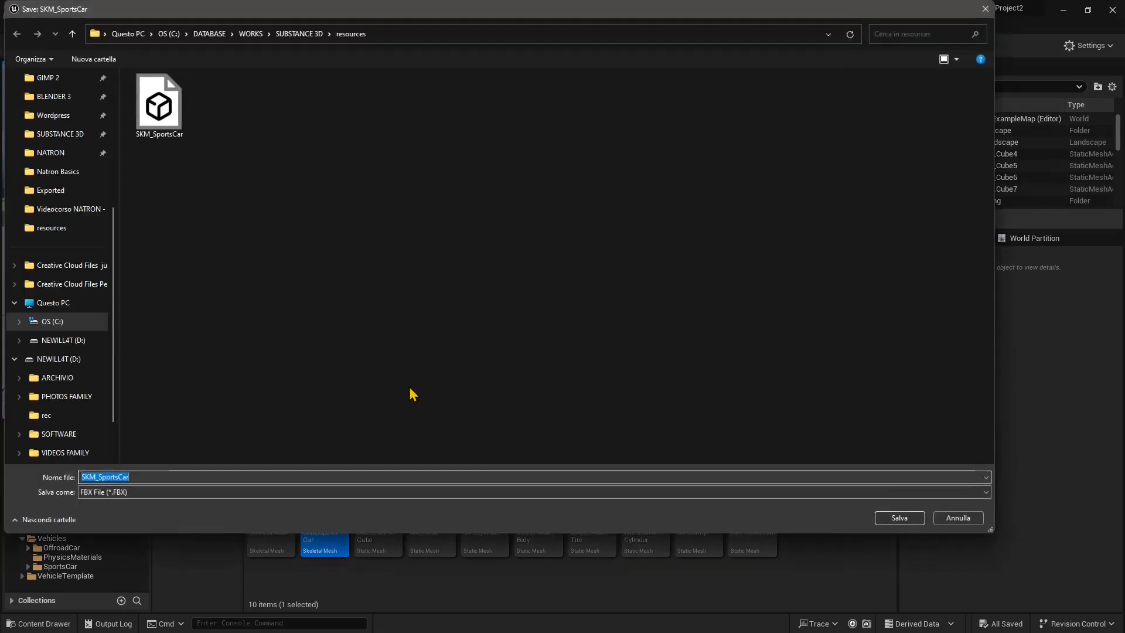
left_click(132, 492)
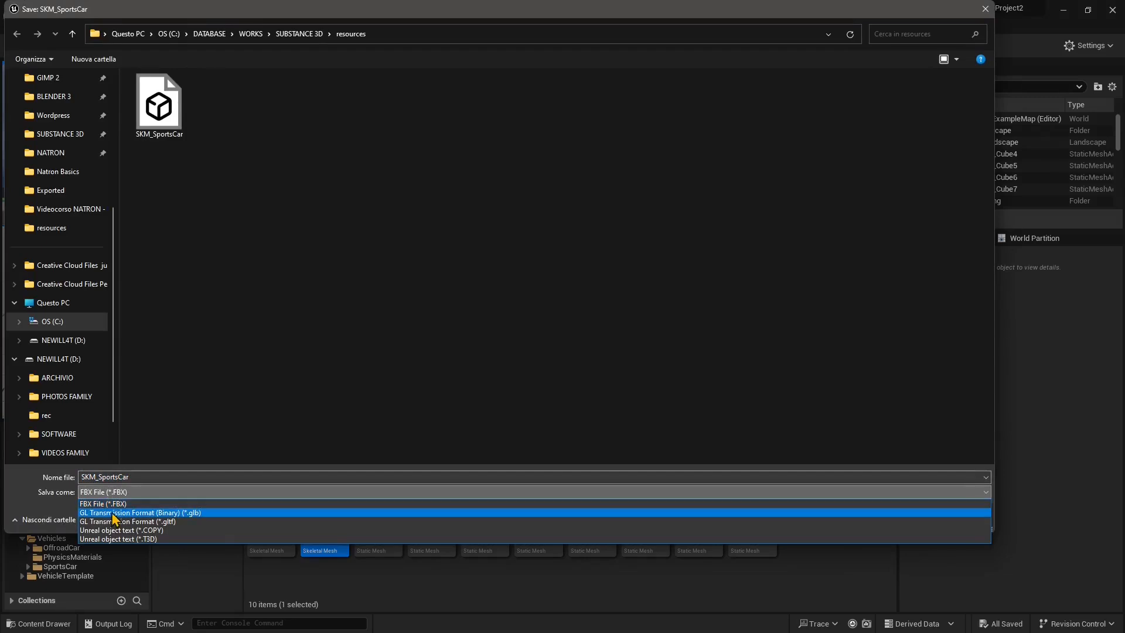
left_click(122, 503)
left_click(122, 495)
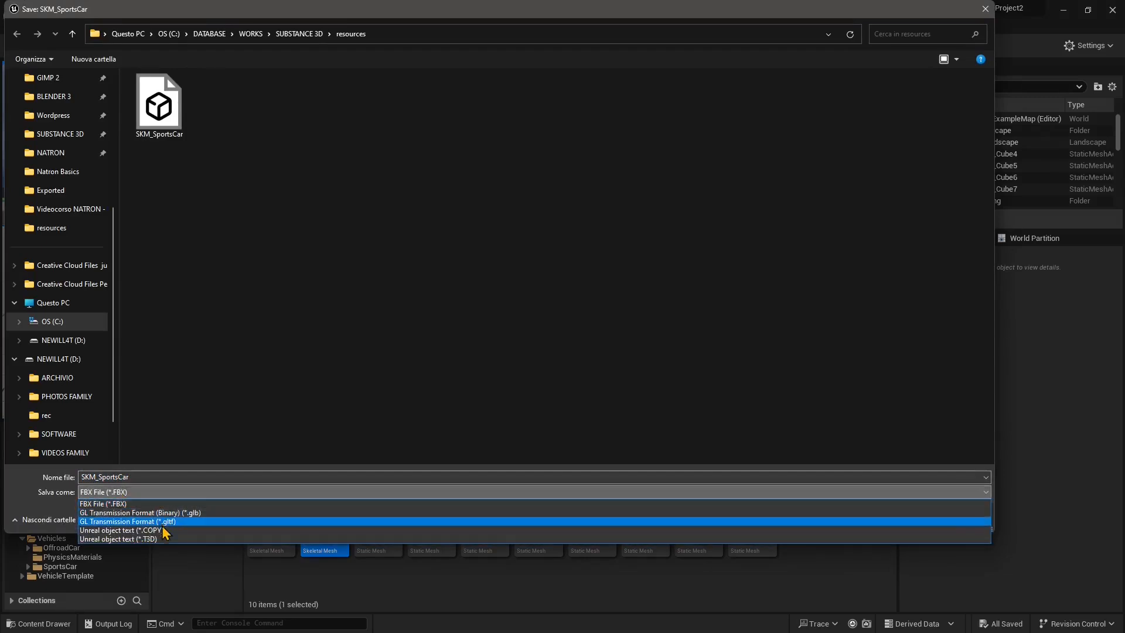
left_click(112, 503)
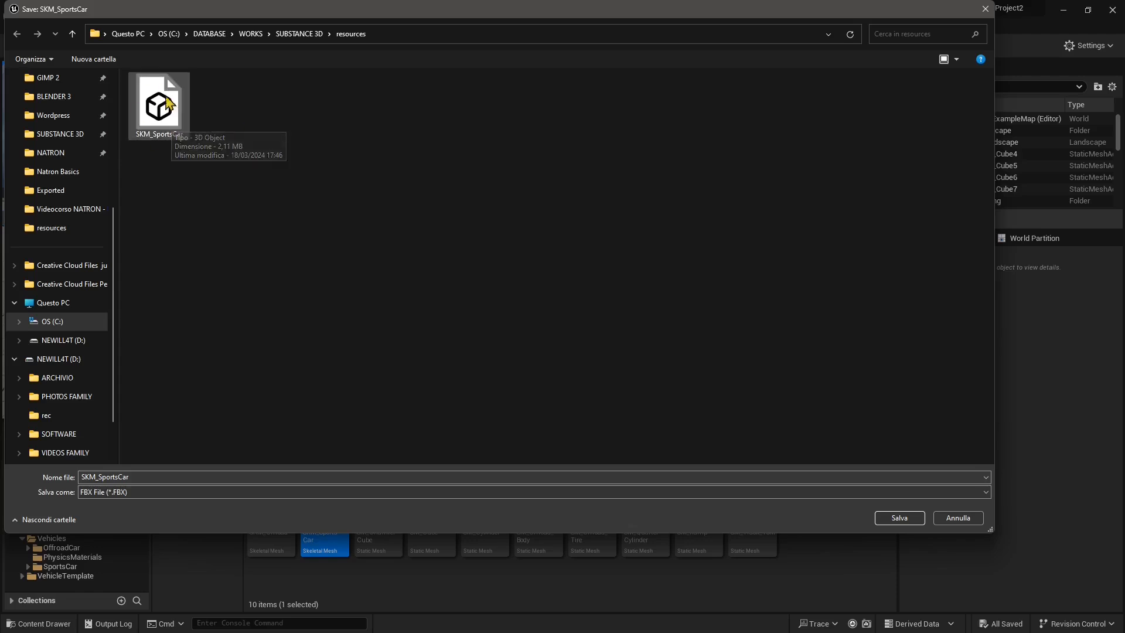
- Export the mesh over the existing SKM_SportsCar.FBX in the resources folder, keeping FBX 2013 compatibility and the default export options
left_click(899, 517)
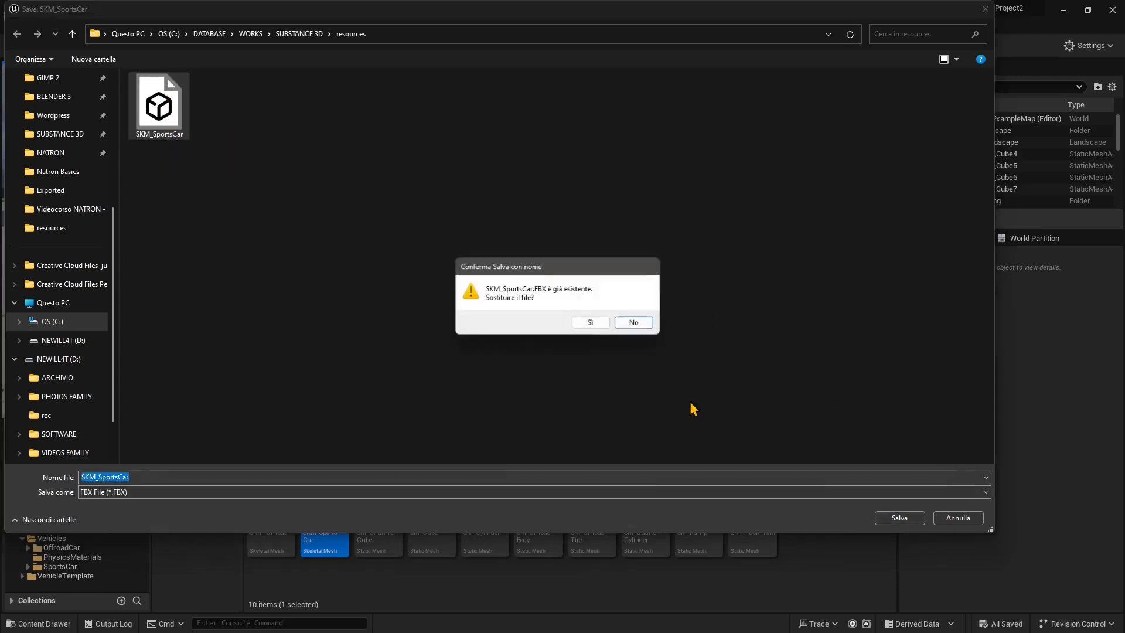
left_click(593, 321)
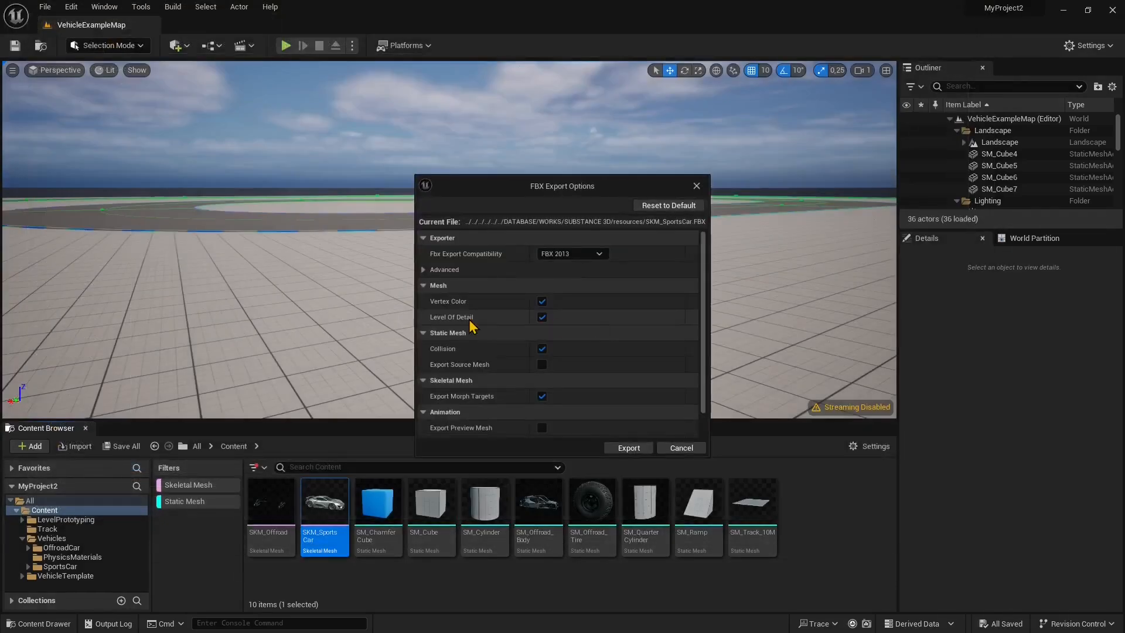
scroll(705, 250, "down", 1)
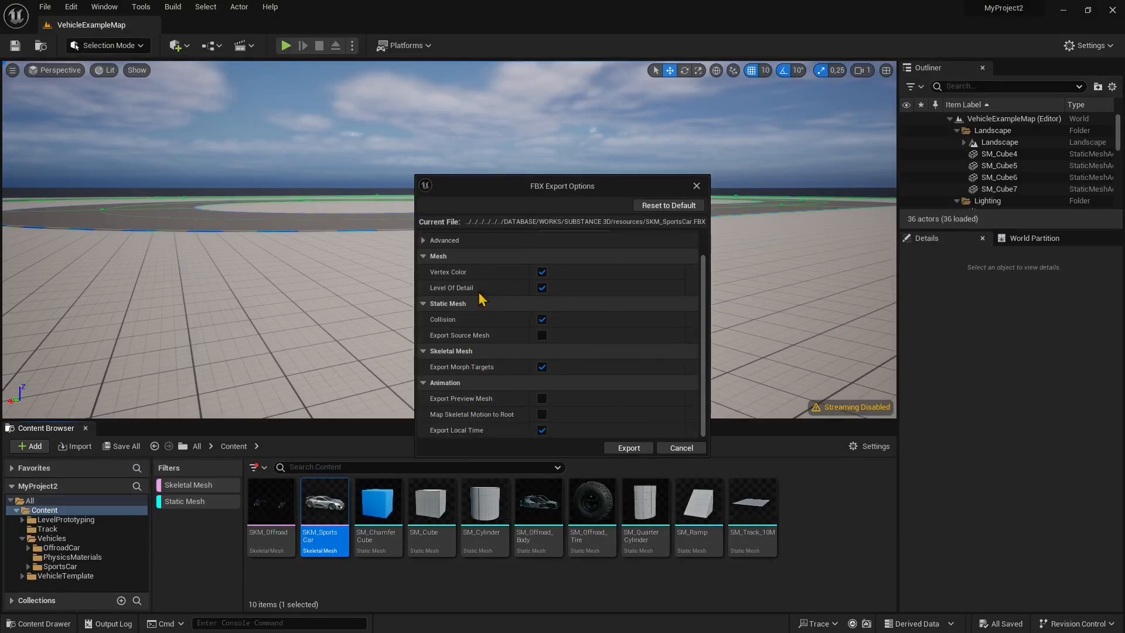
left_click(612, 449)
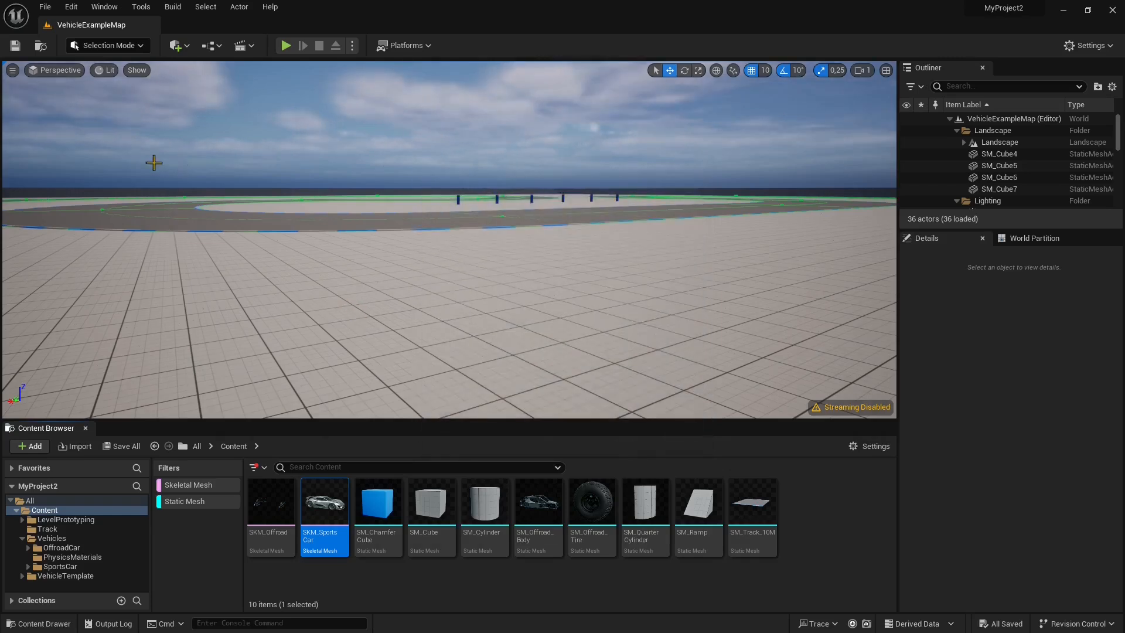
- Find the Substance in UE5 plugin by searching for "substa", enable it, and close the plugin manager without restarting
left_click(74, 11)
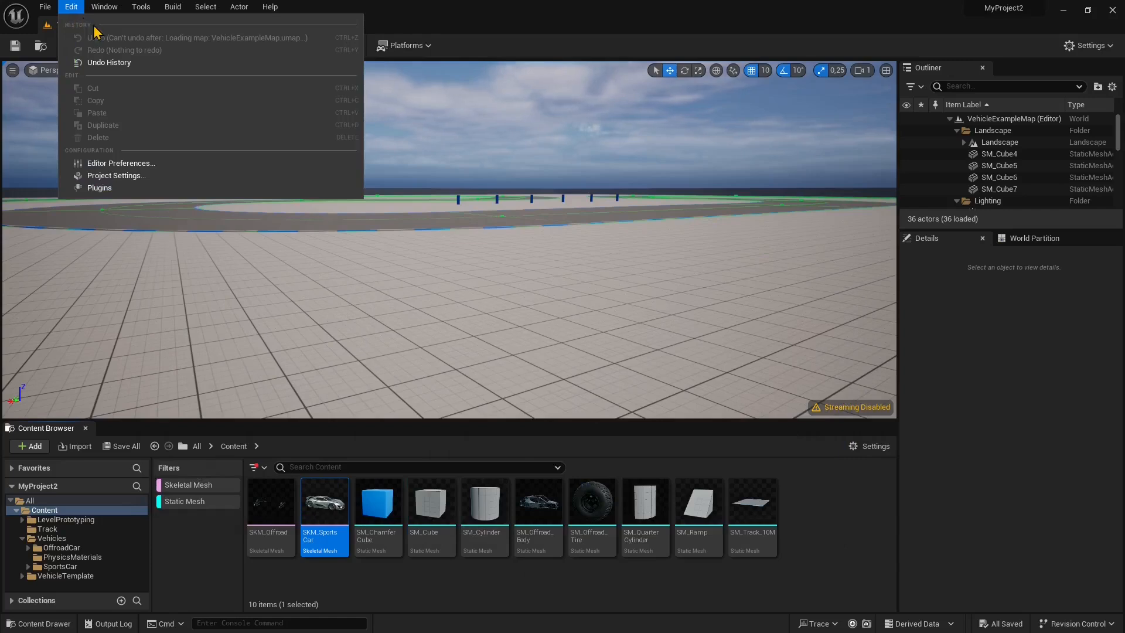
left_click(101, 188)
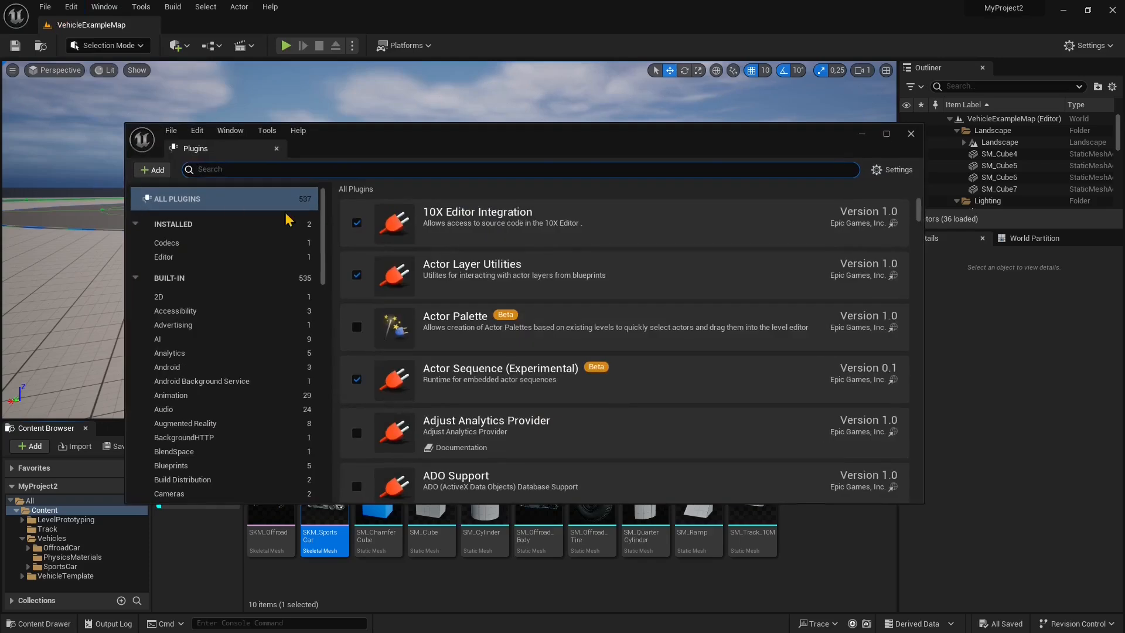
left_click(324, 170)
type("substa")
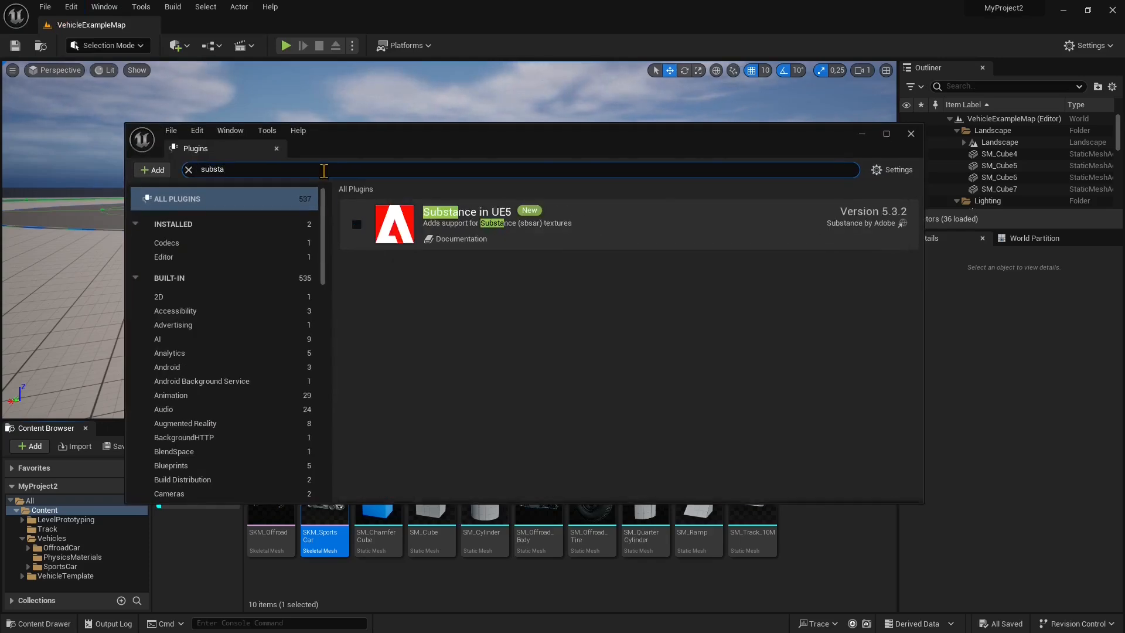
left_click(356, 224)
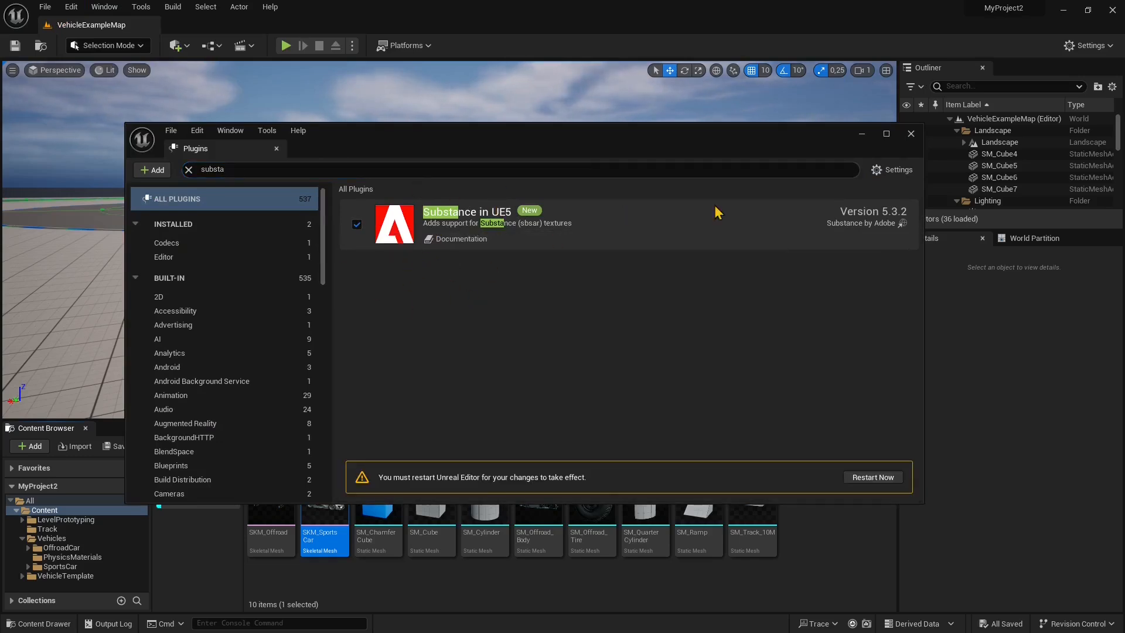
left_click(910, 134)
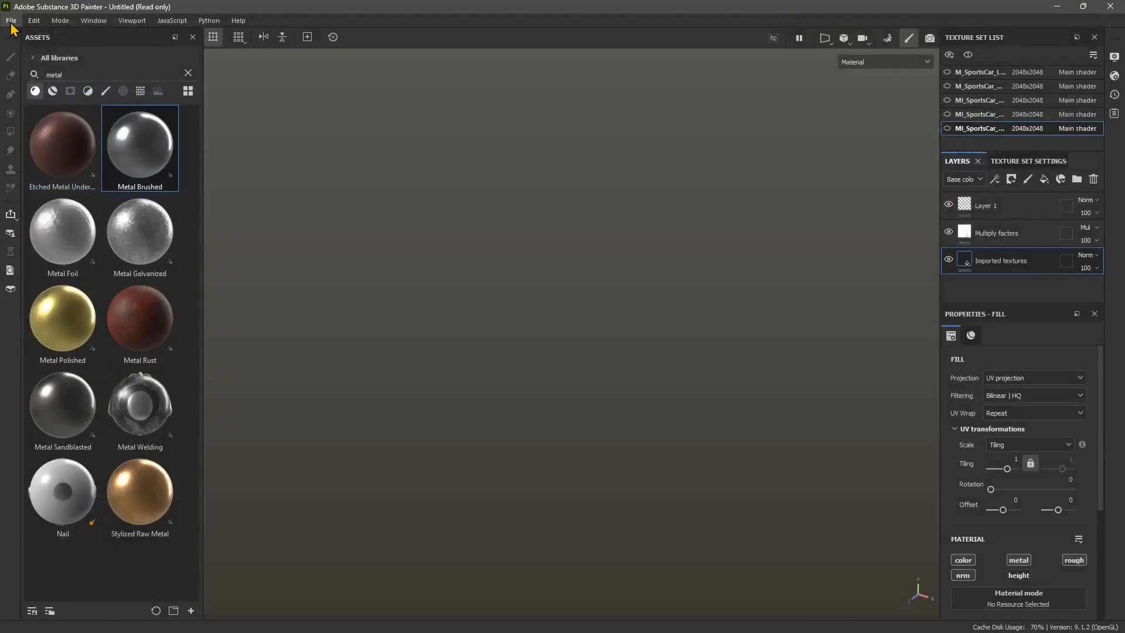
- Switch to Adobe Substance 3D Painter, start a new project without a template, and browse for its mesh file
left_click(11, 21)
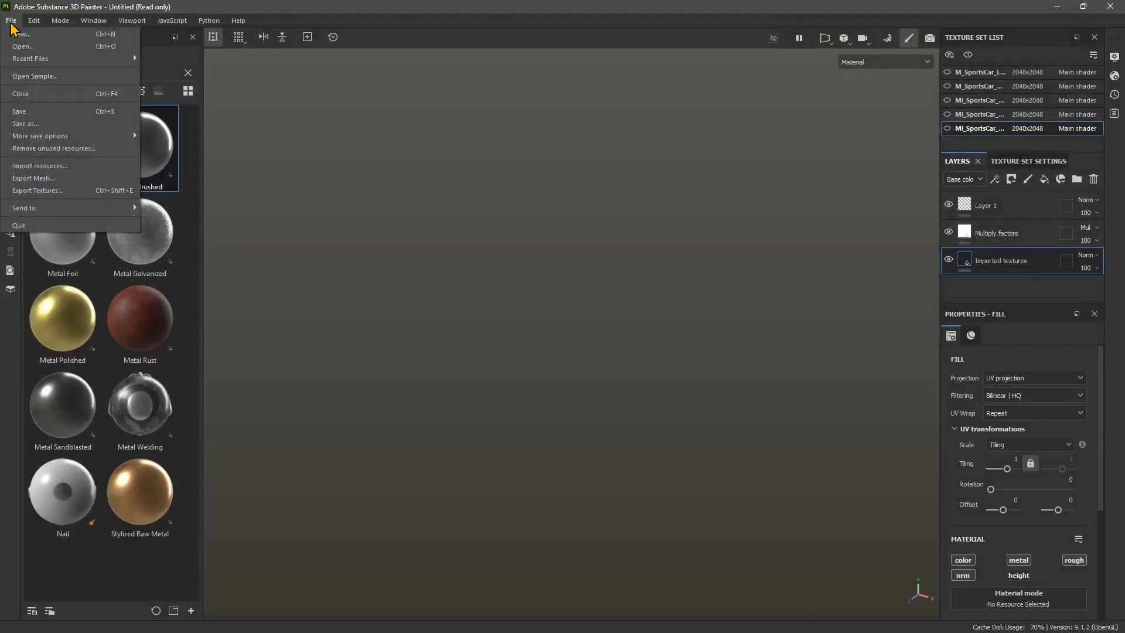
left_click(34, 21)
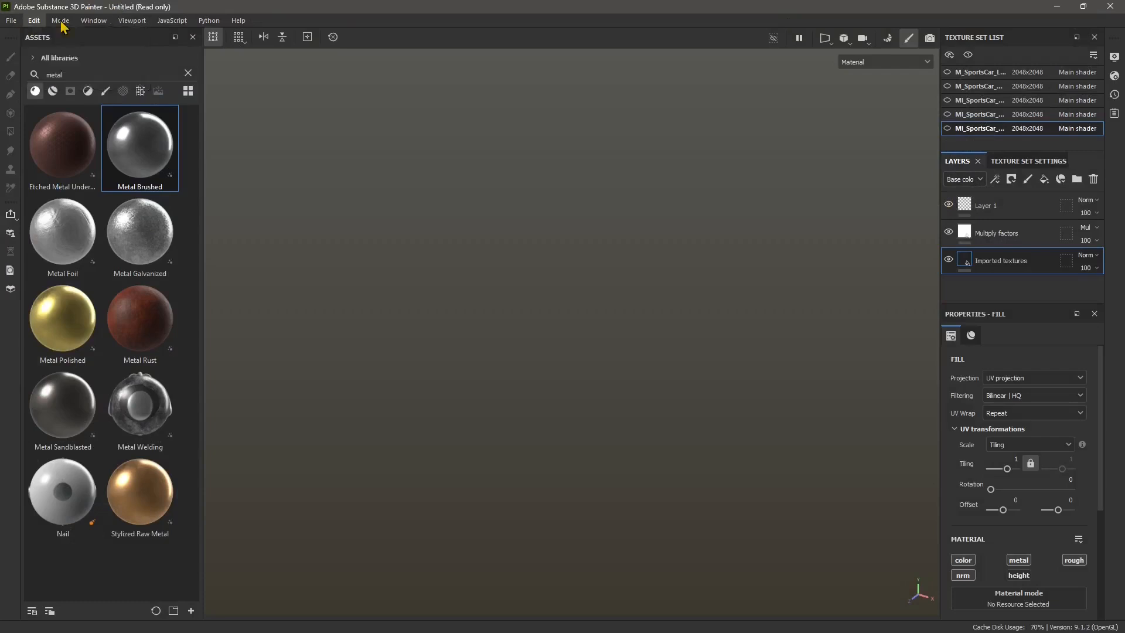
left_click(86, 18)
mouse_move(11, 21)
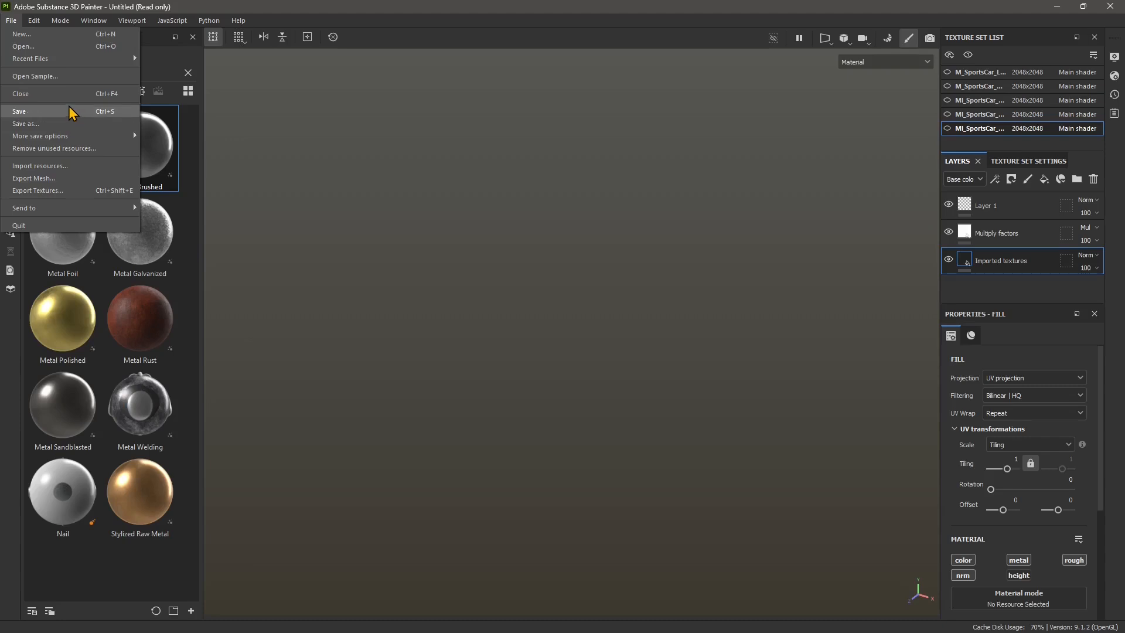
left_click(24, 36)
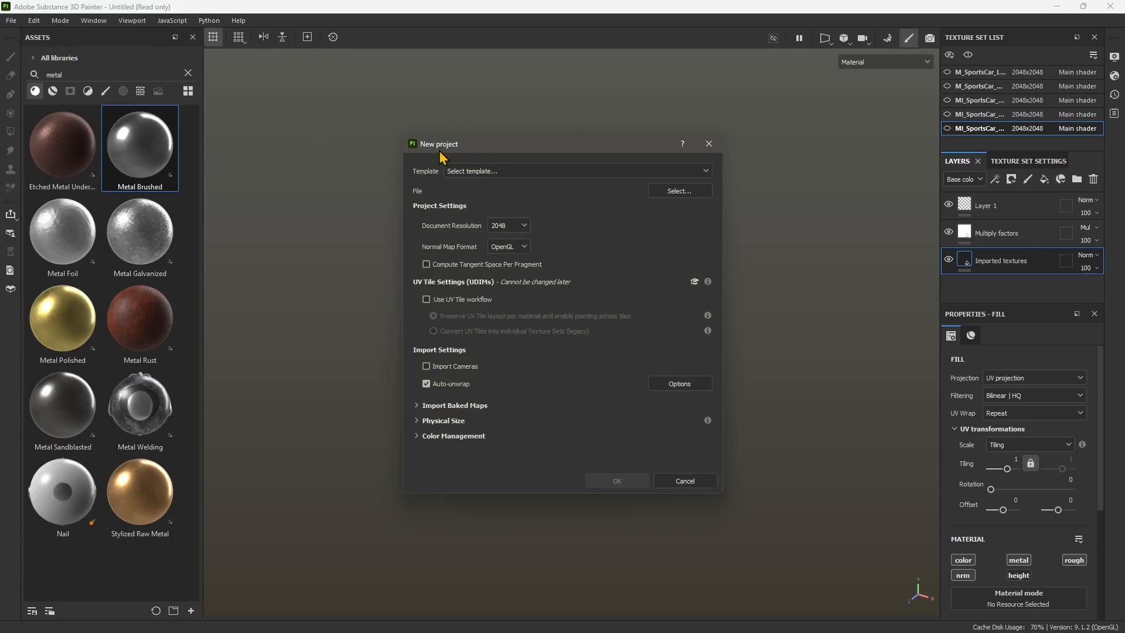
left_click(508, 174)
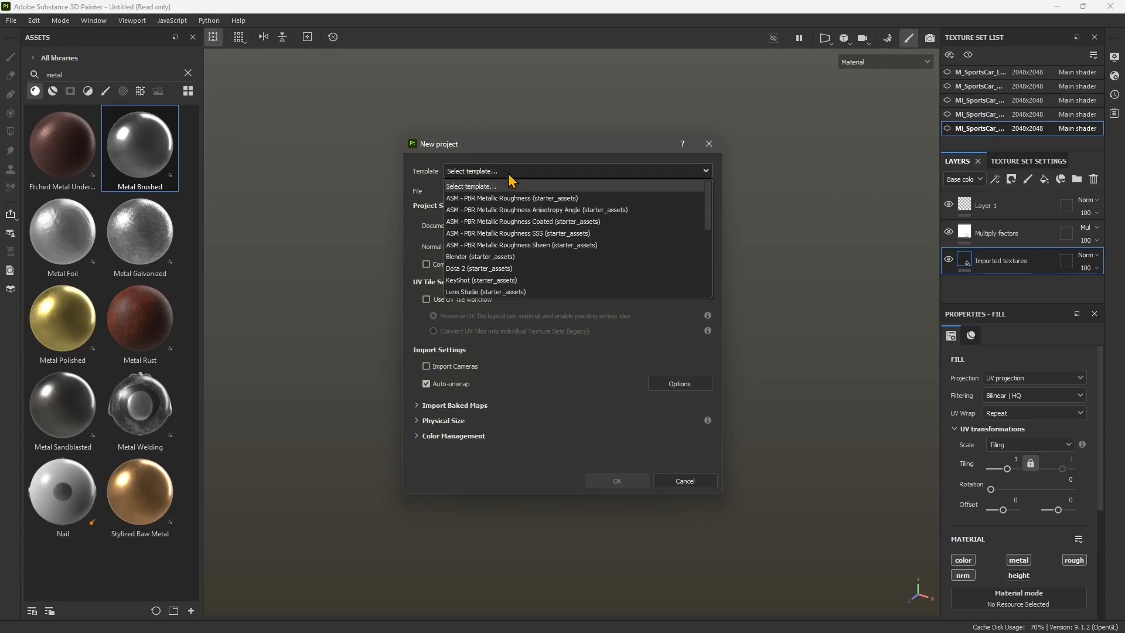
left_click(507, 180)
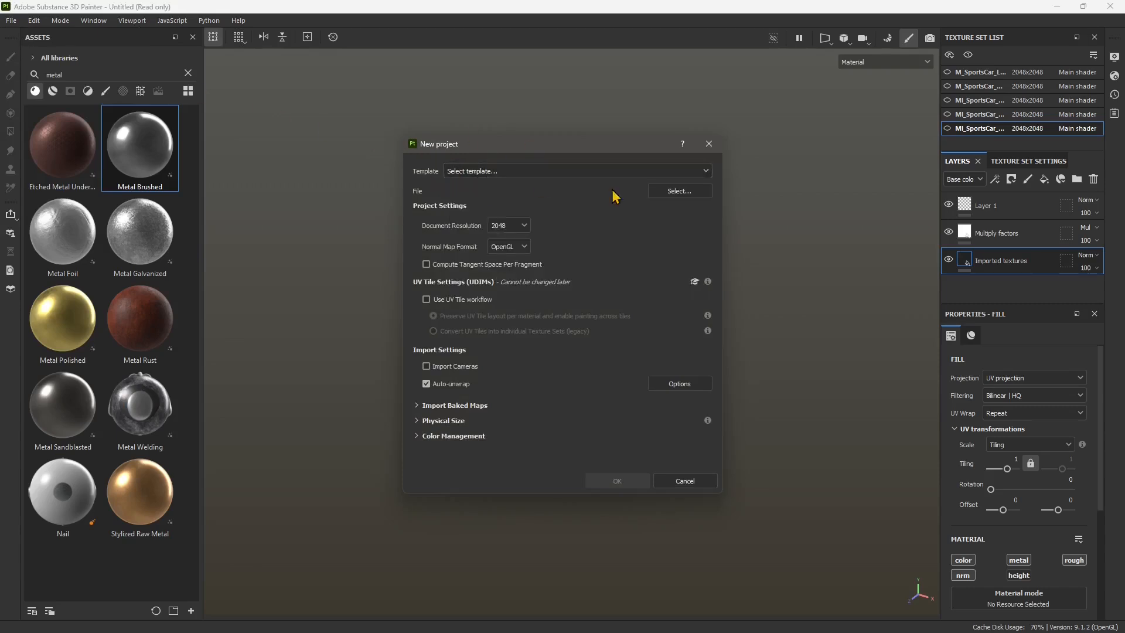
left_click(679, 191)
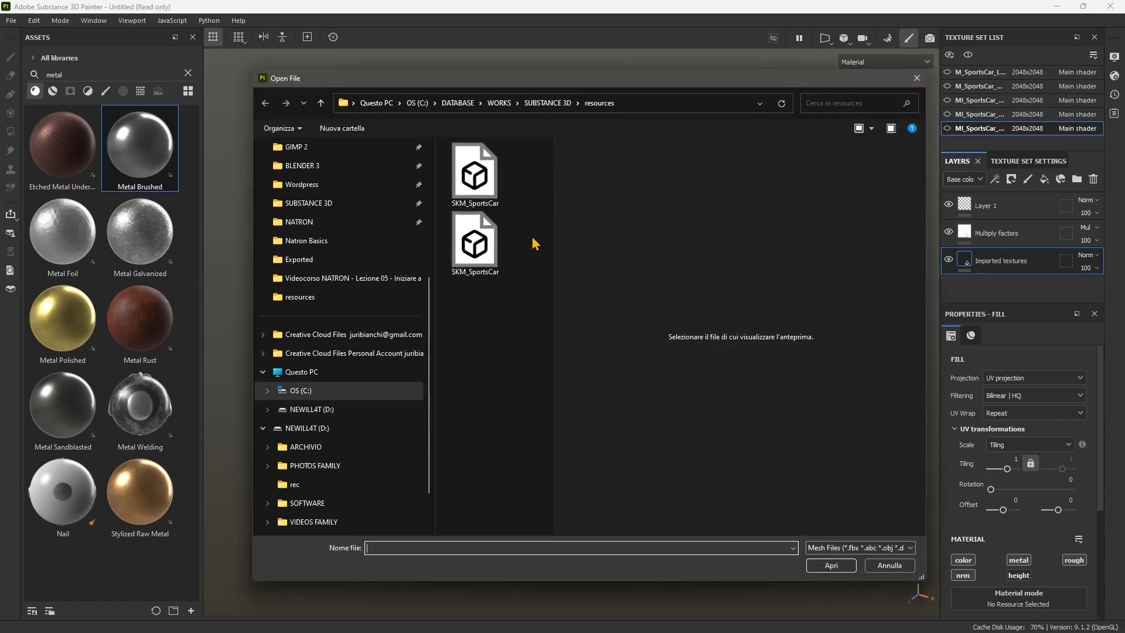
- Check the file type of the second SKM_SportsCar file in its properties
left_click(467, 245)
right_click(467, 252)
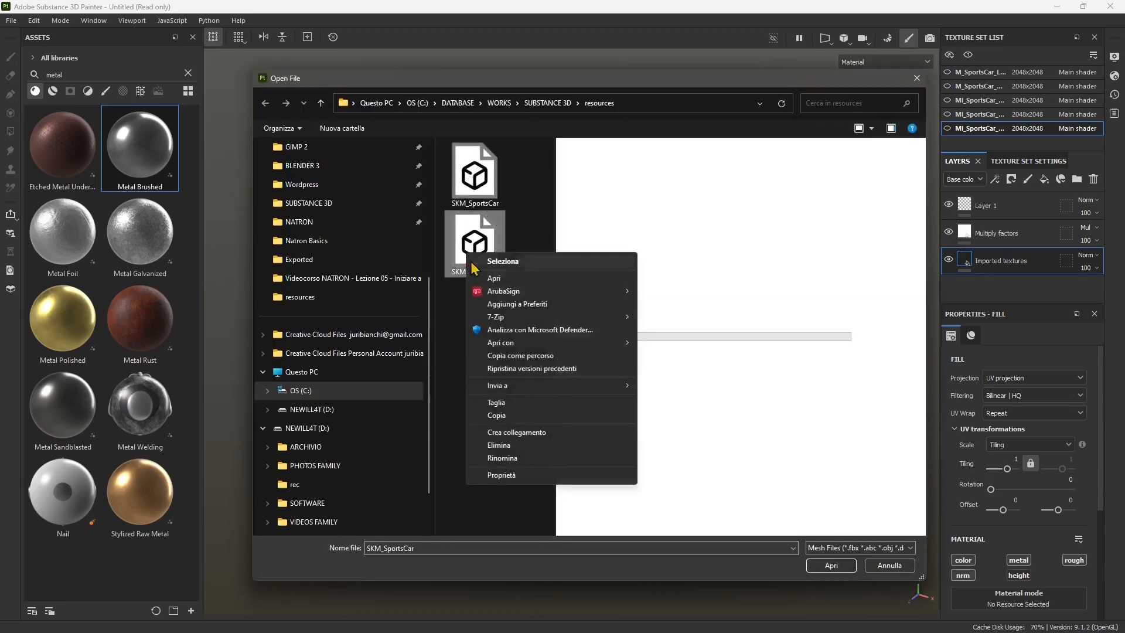
left_click(488, 475)
double_click(562, 329)
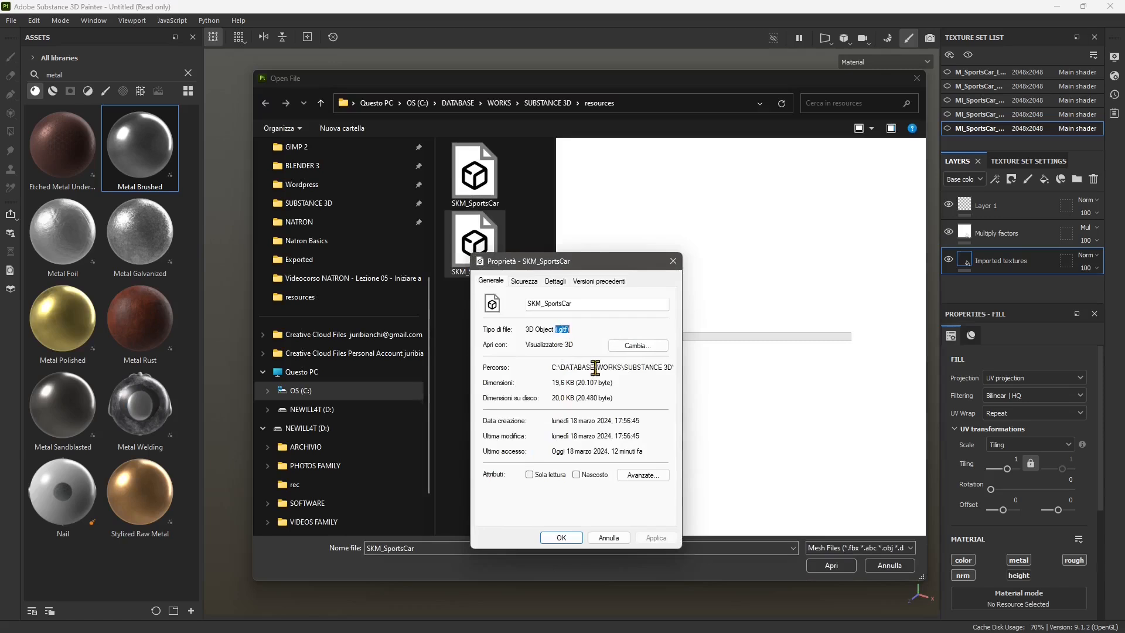
left_click(673, 261)
- Use SKM_SportsCar.FBX as the mesh and create the project at 2048 resolution with OpenGL normals, discarding the open project's changes
left_click(468, 197)
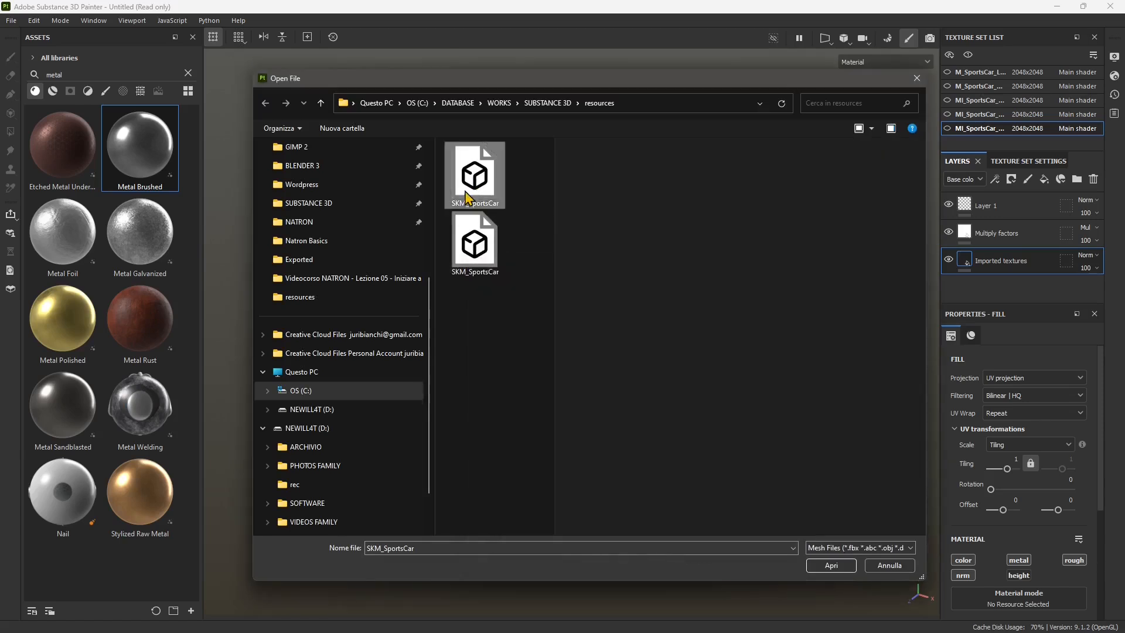
left_click(839, 567)
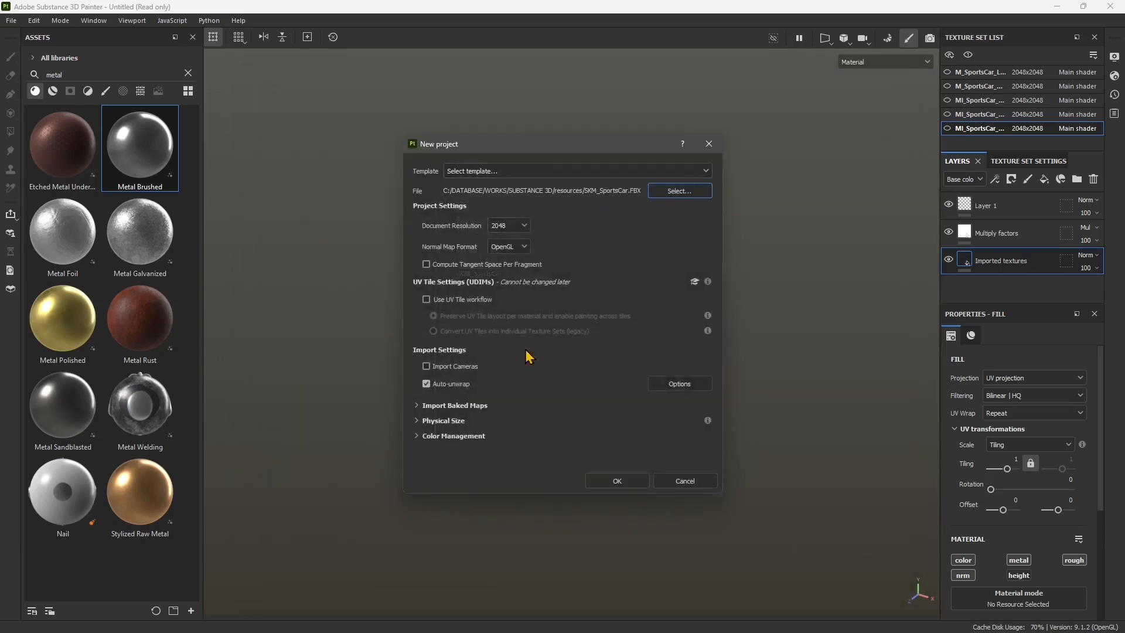
left_click(620, 480)
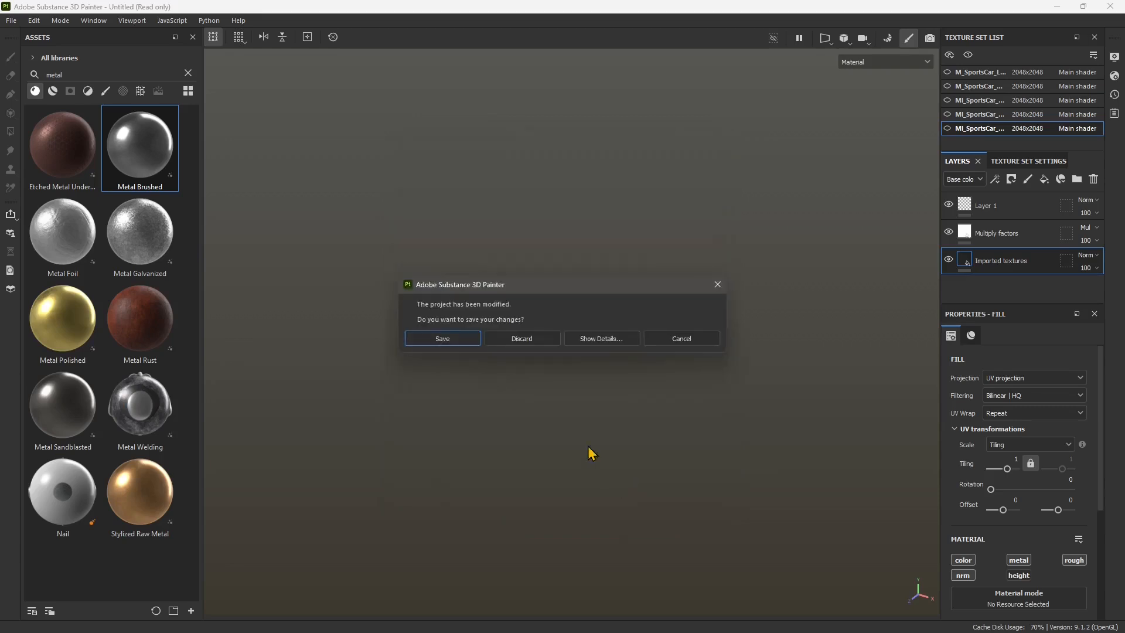
left_click(541, 344)
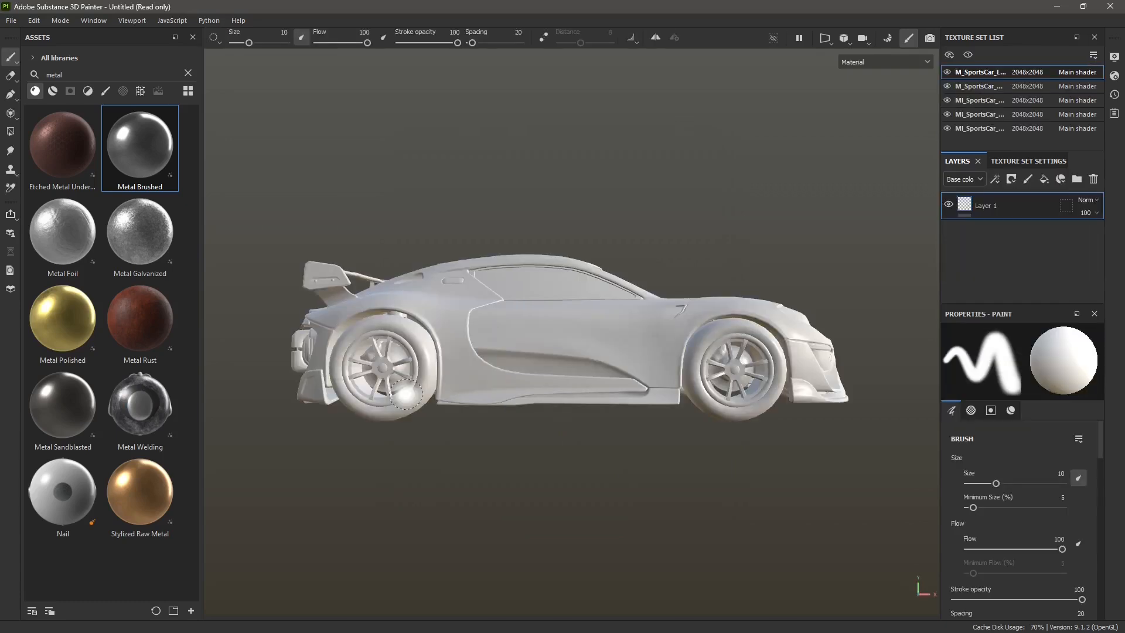
- Toggle the texture sets' visibility to examine which car parts each covers, leaving only the two M_SportsCar sets hidden
scroll(606, 299, "down", 1)
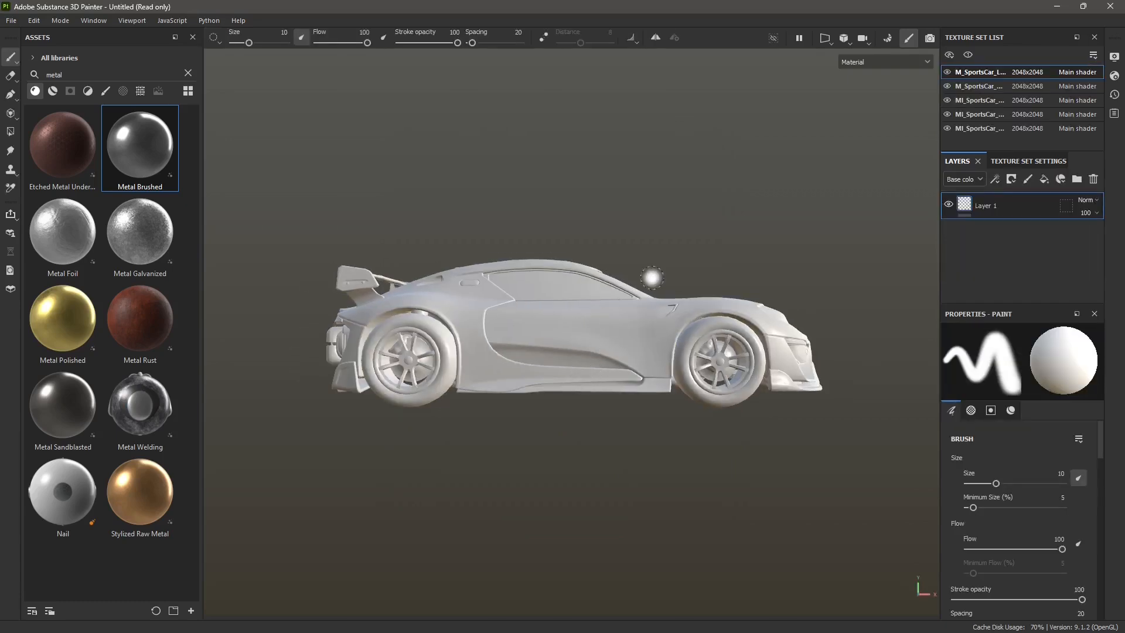
left_click_drag(652, 277, 487, 369, "alt")
scroll(577, 389, "up", 2)
middle_click_drag(592, 391, 628, 397, "alt")
left_click_drag(627, 397, 677, 284, "alt")
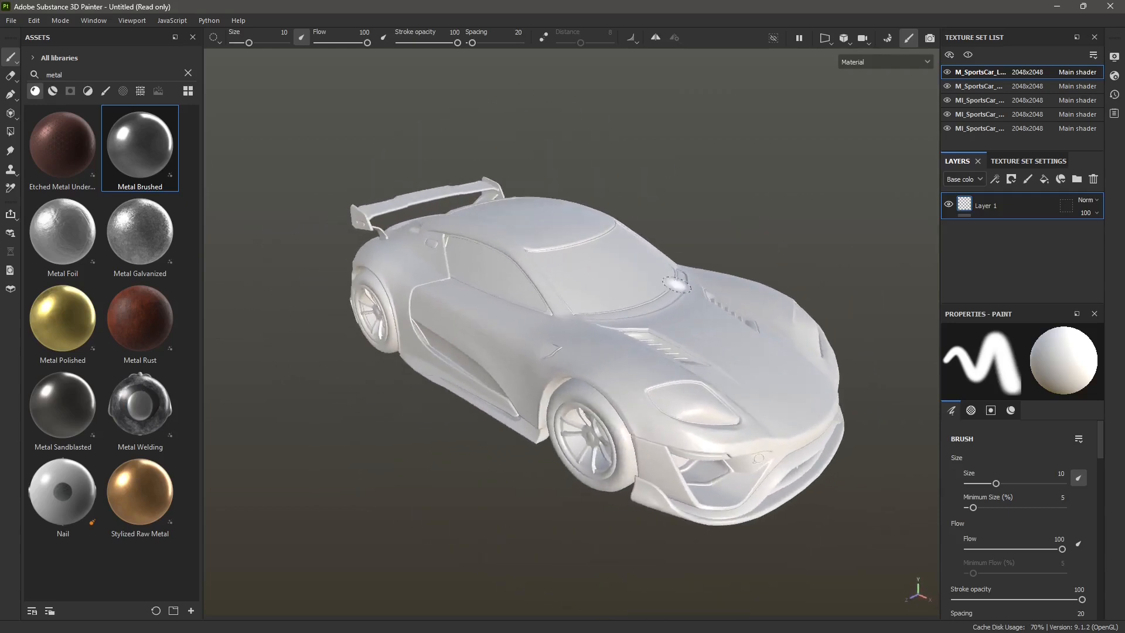
left_click(947, 72)
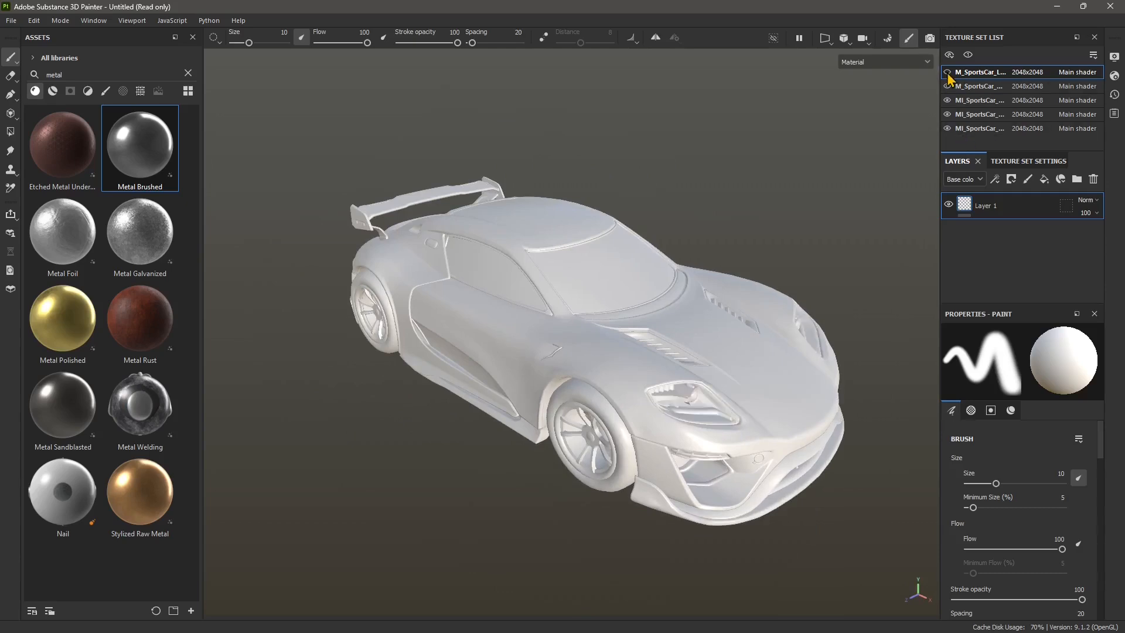
left_click(947, 86)
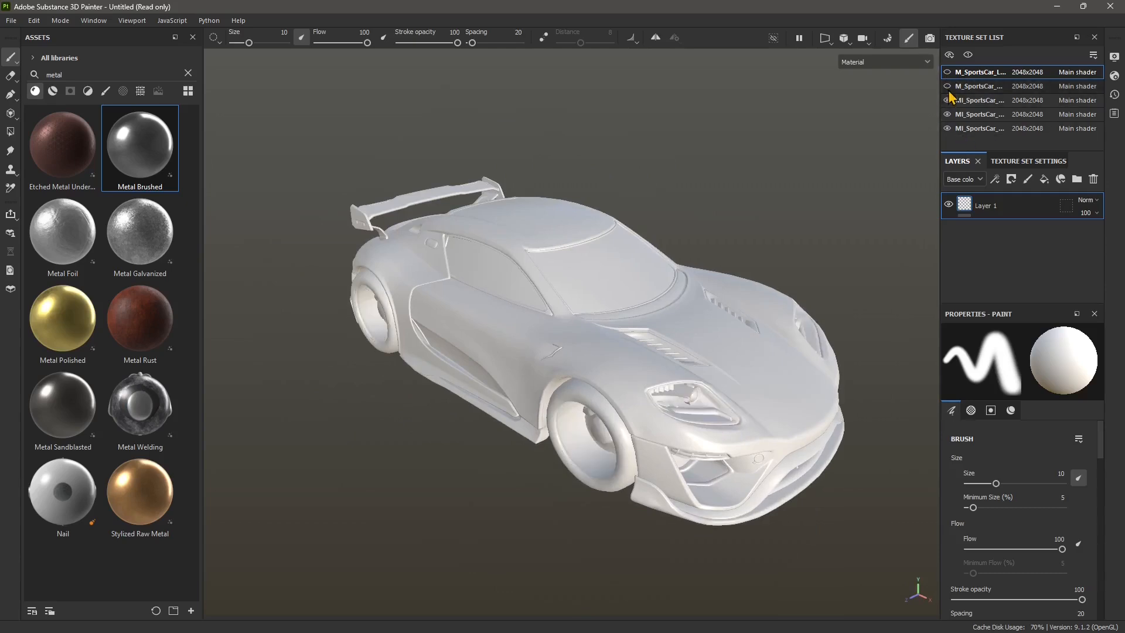
left_click(947, 101)
left_click(947, 114)
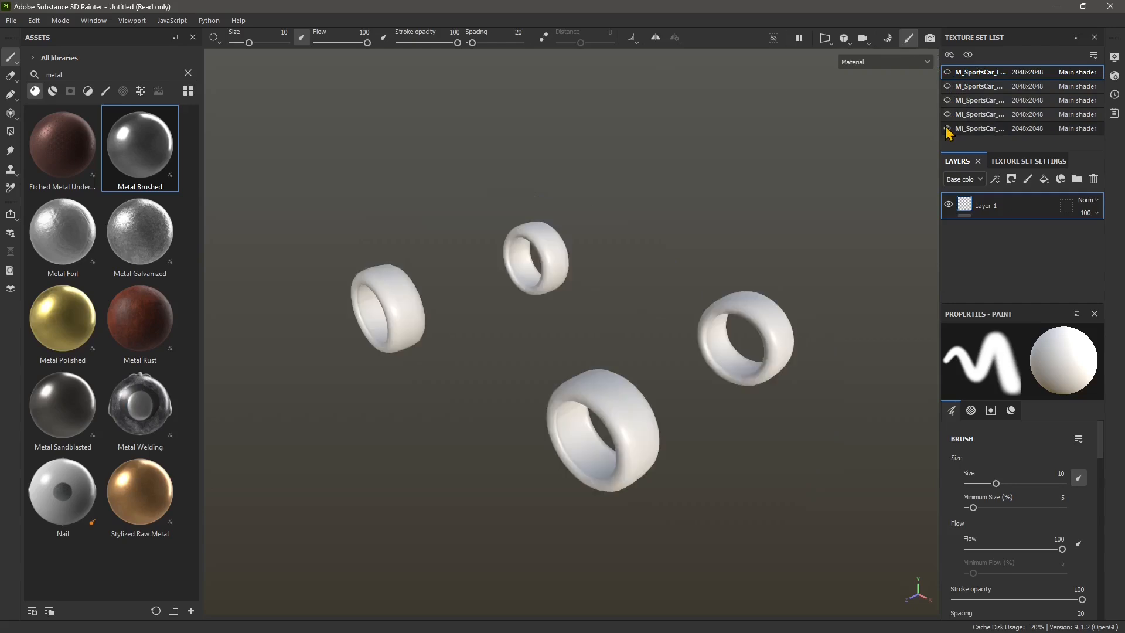
left_click(948, 116)
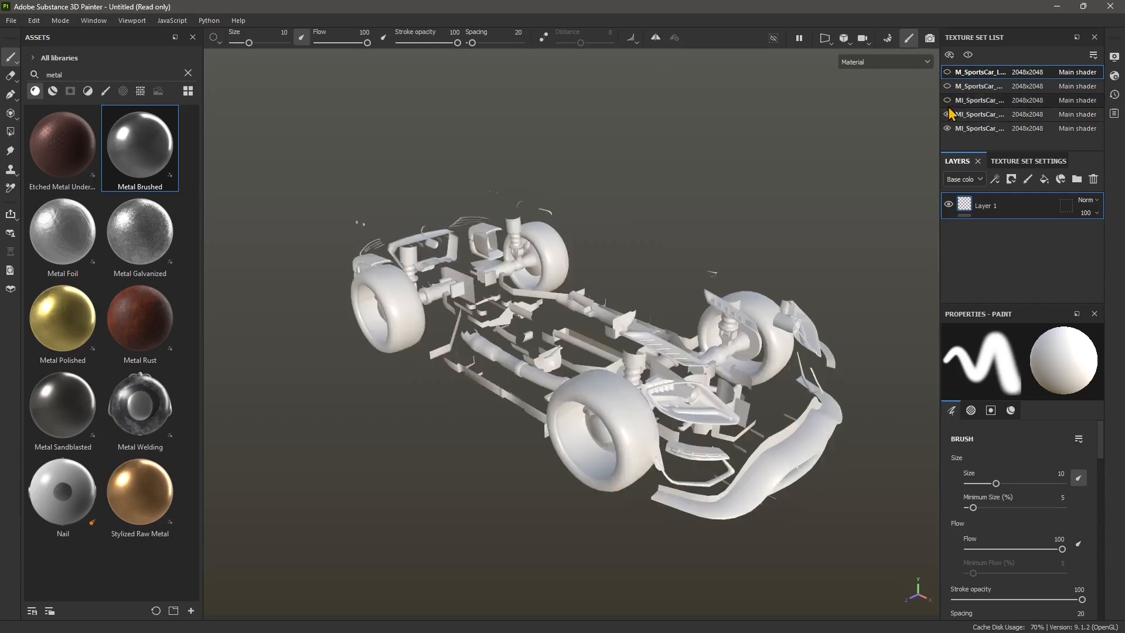
left_click(947, 100)
scroll(503, 402, "down", 2)
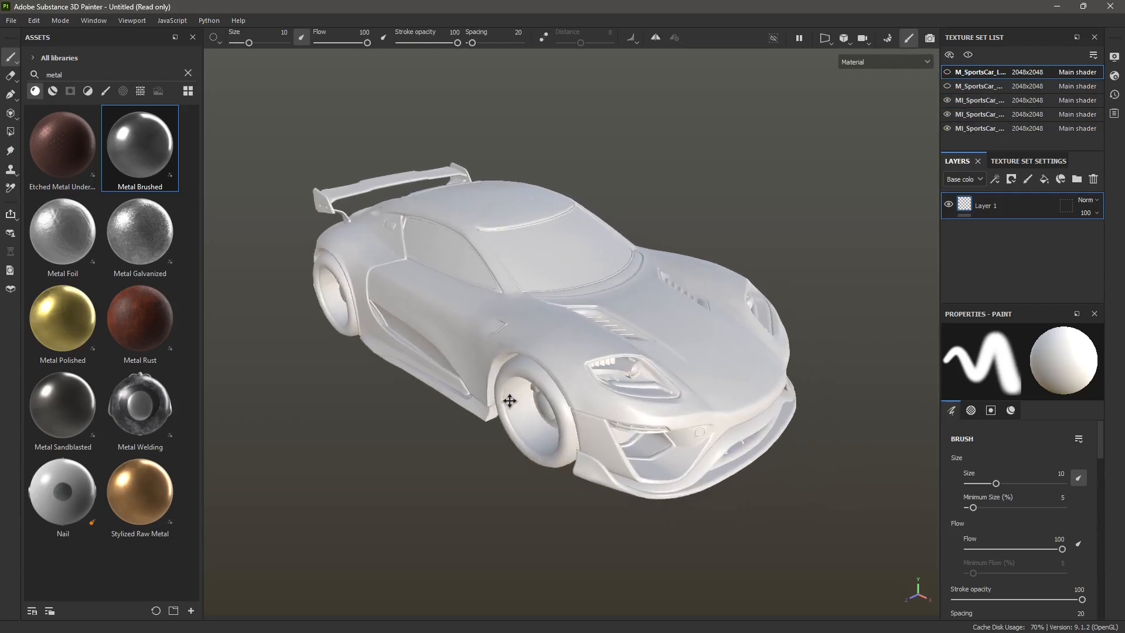
- Try a zigzag brush stroke across the car body in the first MI_SportsCar texture set, and undo it
left_click(979, 100)
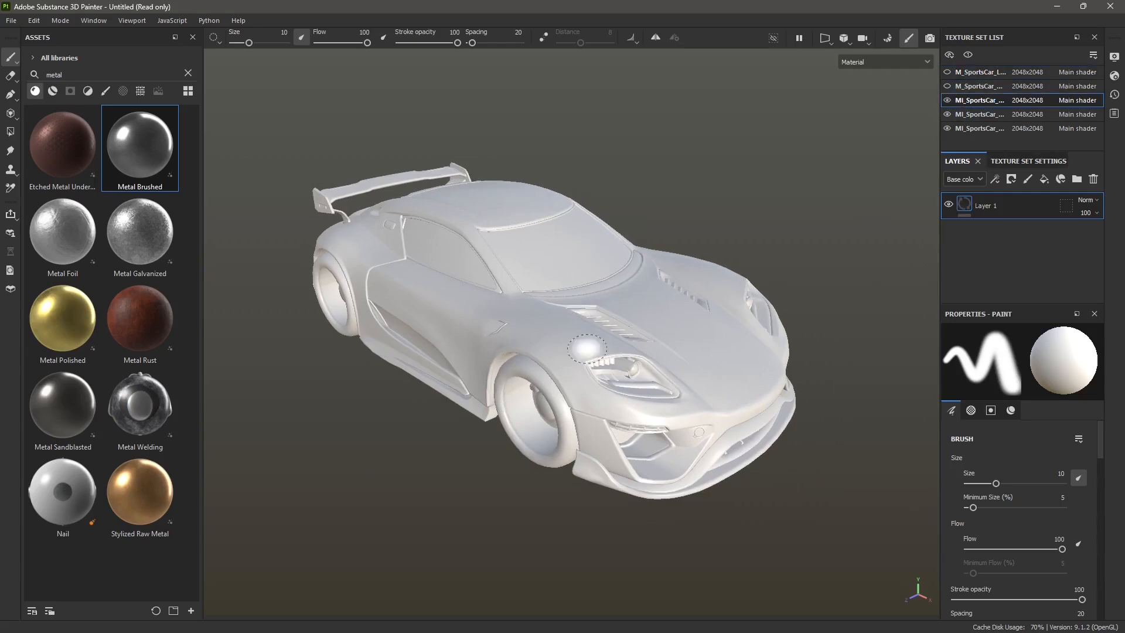
mouse_move(703, 303)
left_mouse_down()
mouse_move(710, 247)
mouse_move(328, 252)
left_mouse_up()
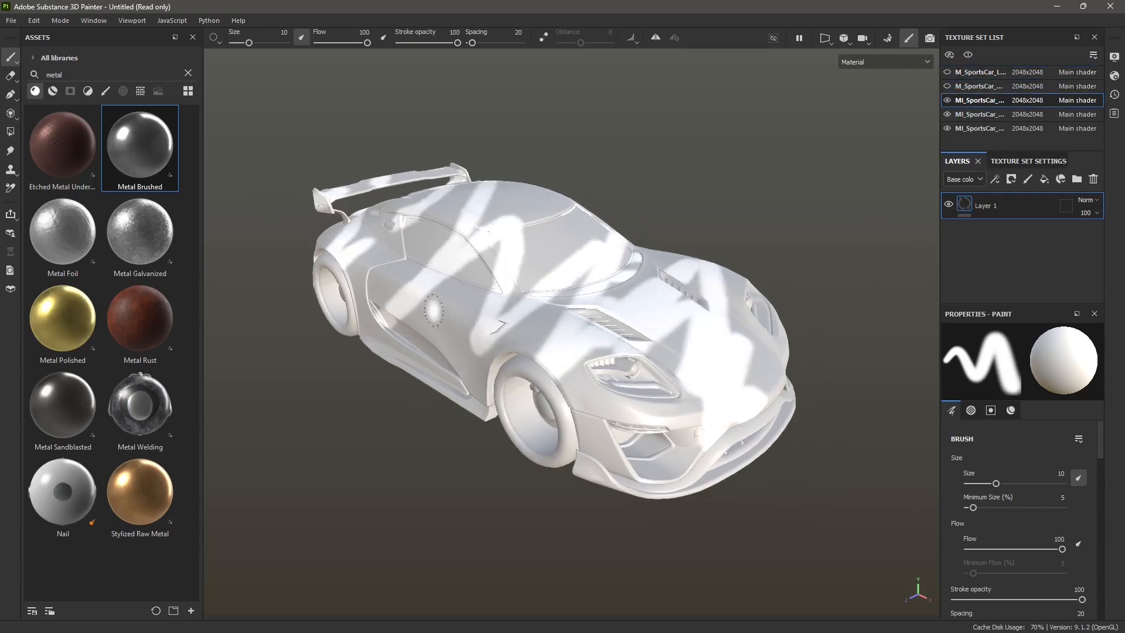
left_click_drag(457, 498, 512, 463, "alt")
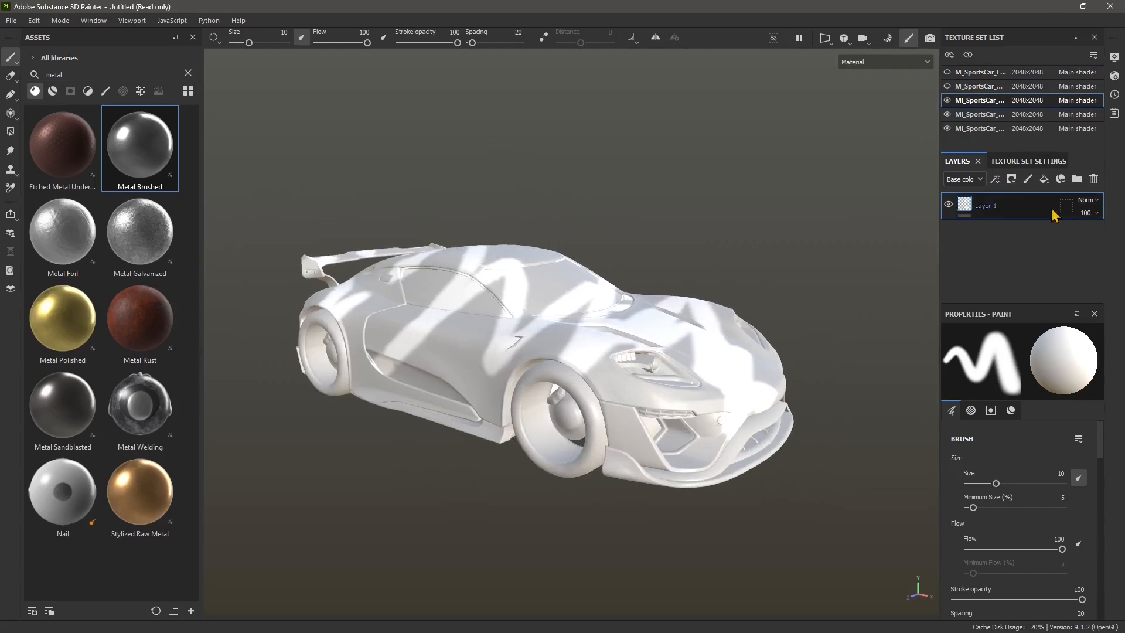
key("ctrl+z")
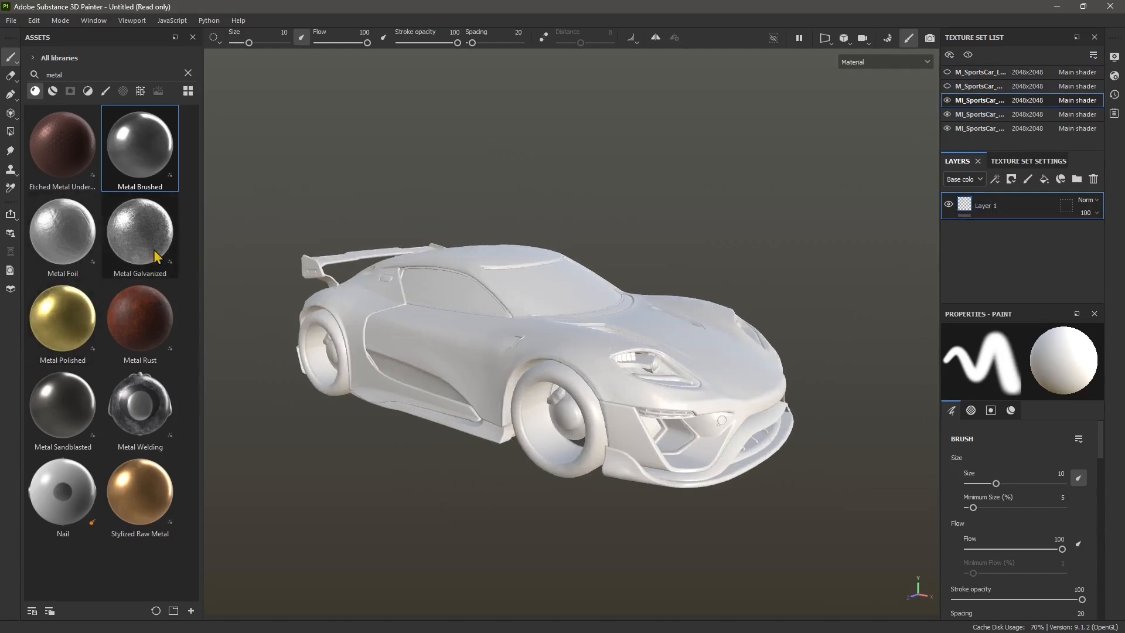
- Show the second M_SportsCar texture set and apply the Metal Brushed material to the wheel rims as a fill layer
left_click_drag(165, 228, 311, 358)
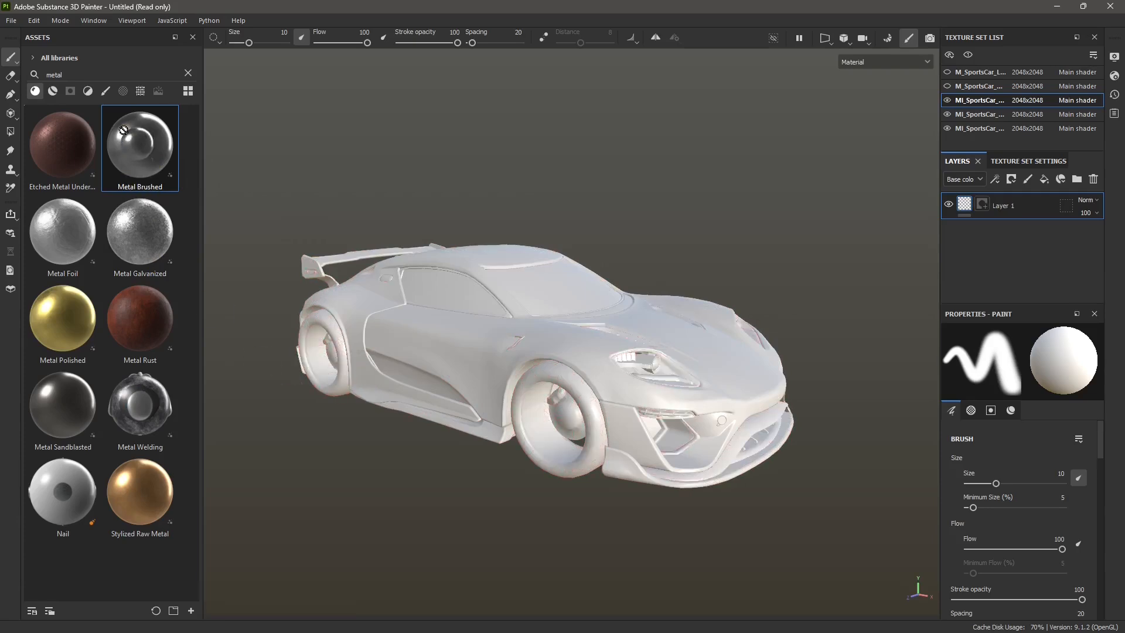
mouse_move(140, 146)
left_mouse_down()
mouse_move(205, 114)
mouse_move(267, 376)
mouse_move(309, 363)
left_mouse_up()
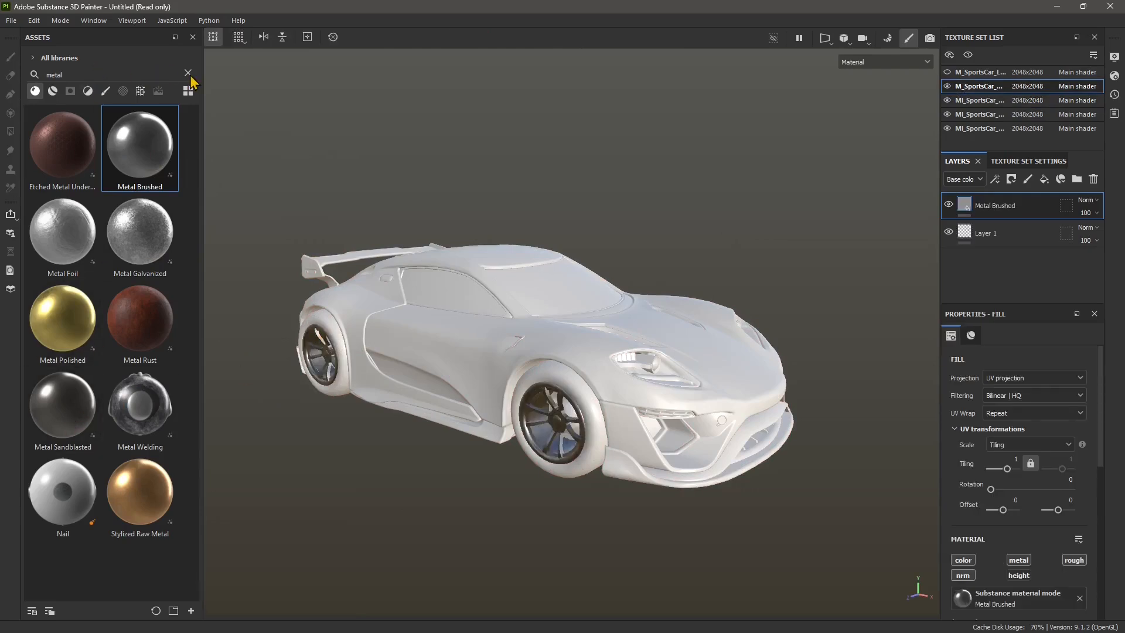
- Search the materials for "ruber" and apply Plastic Grip to the car's tires as a fill layer
double_click(148, 77)
type("ruber")
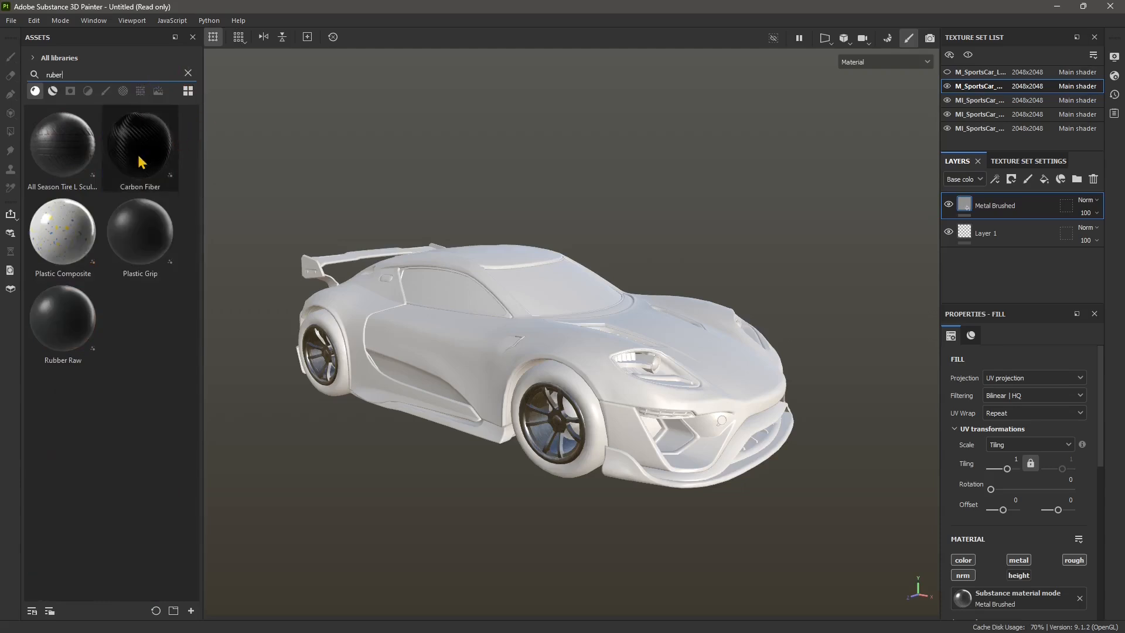
left_click_drag(138, 211, 323, 331)
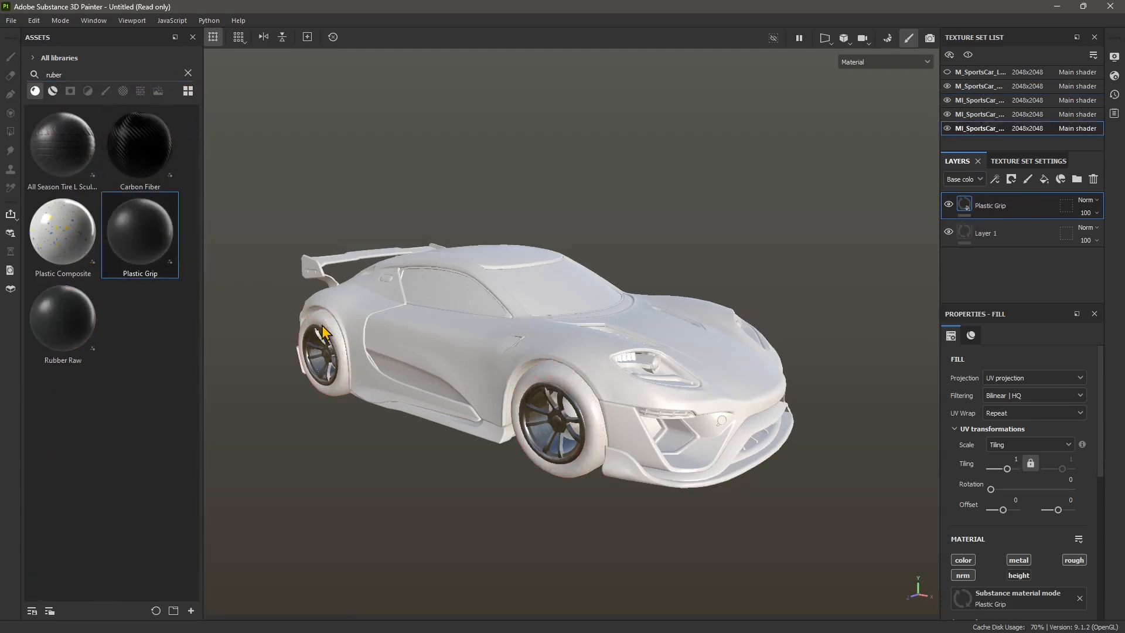
- Search the materials for "metal", try Etched Metal on the car body, and fill the body with Metal Polished instead
double_click(85, 75)
type("metal")
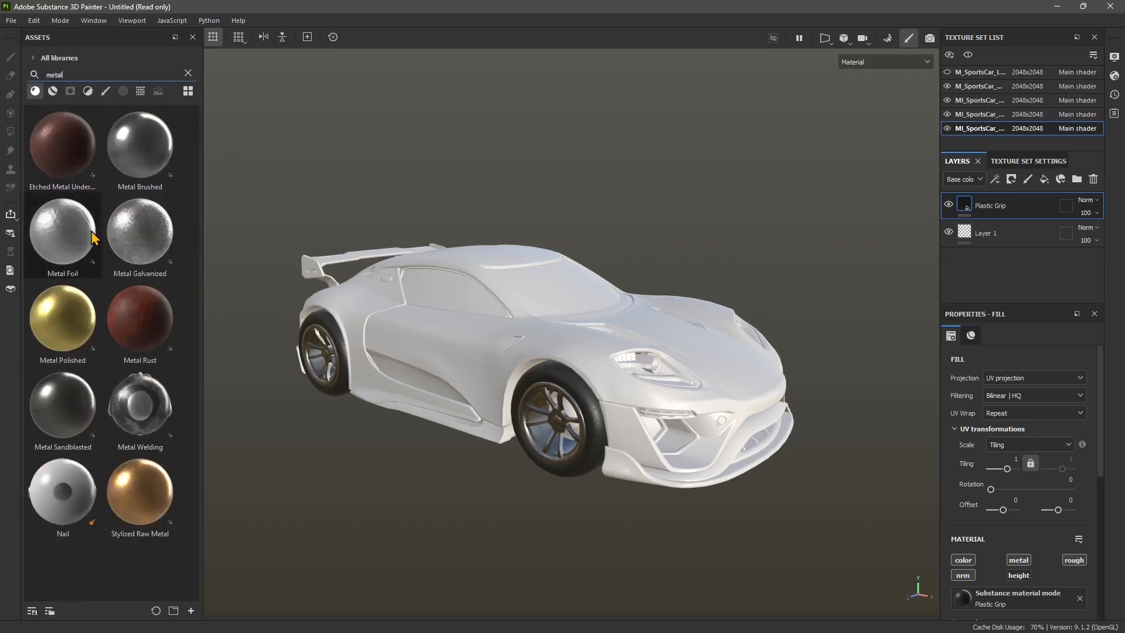
left_click_drag(88, 147, 413, 320)
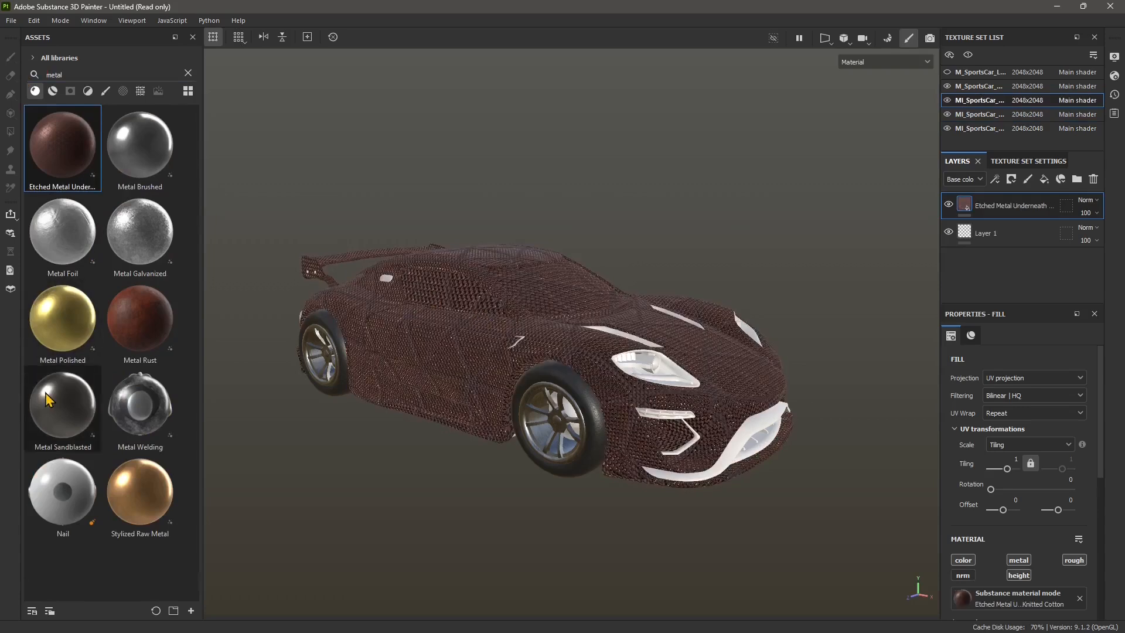
left_click_drag(76, 346, 440, 321)
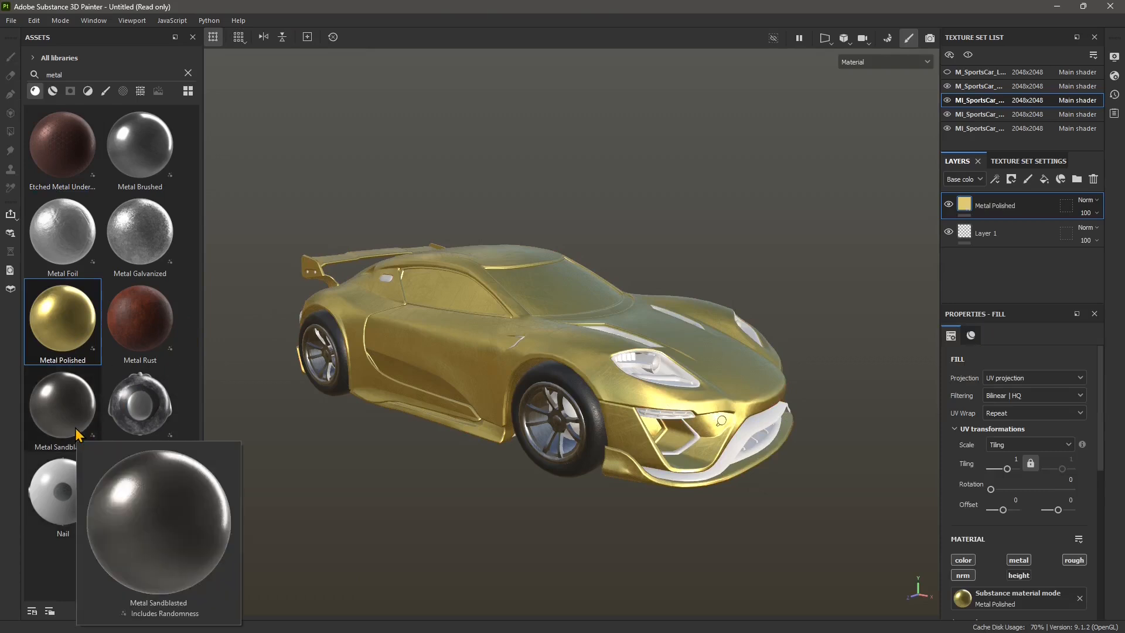
left_click_drag(602, 492, 535, 490, "alt")
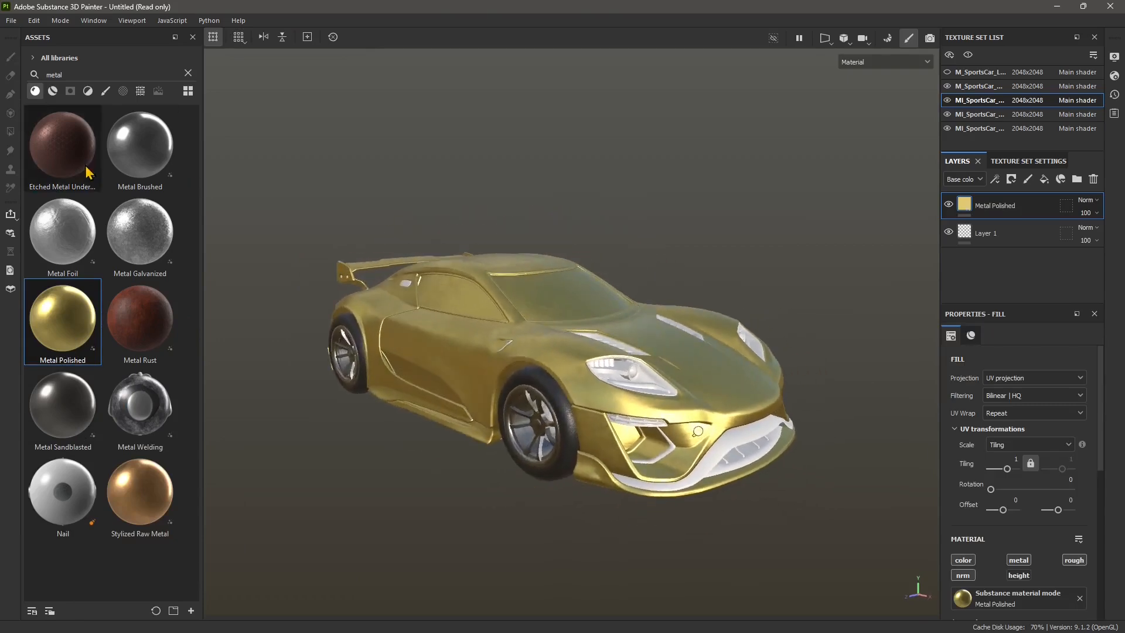
- Add a paint layer above Metal Polished and paint a white zigzag stroke across the car body with brush size 10
left_click(1027, 179)
mouse_move(743, 362)
left_mouse_down()
mouse_move(710, 413)
mouse_move(592, 253)
mouse_move(375, 255)
left_mouse_up()
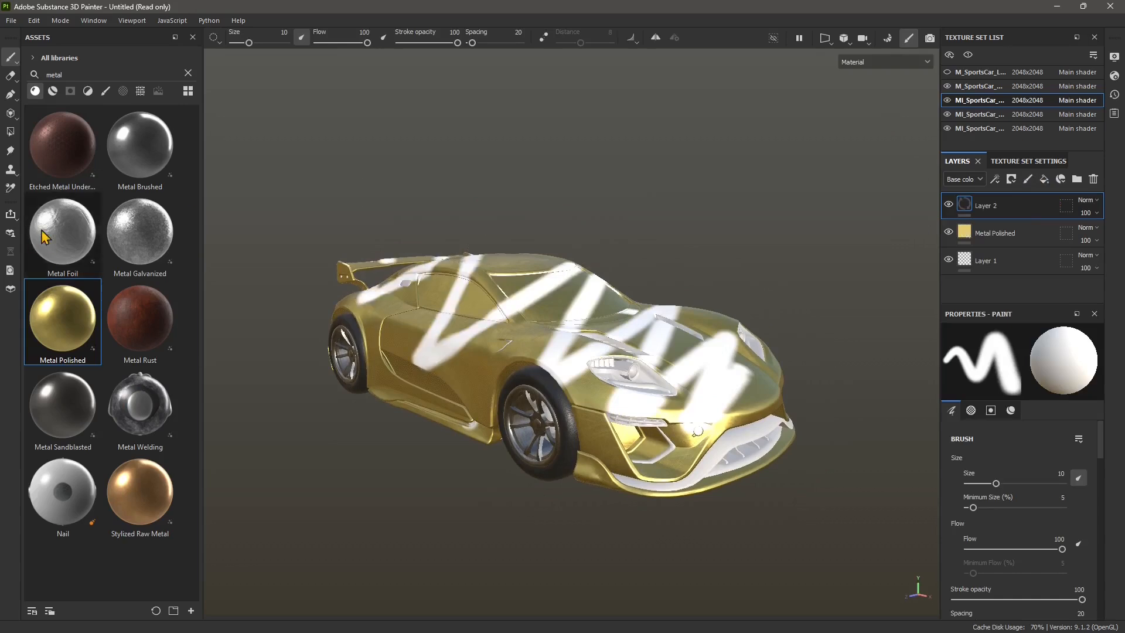
left_click_drag(310, 404, 378, 439, "alt")
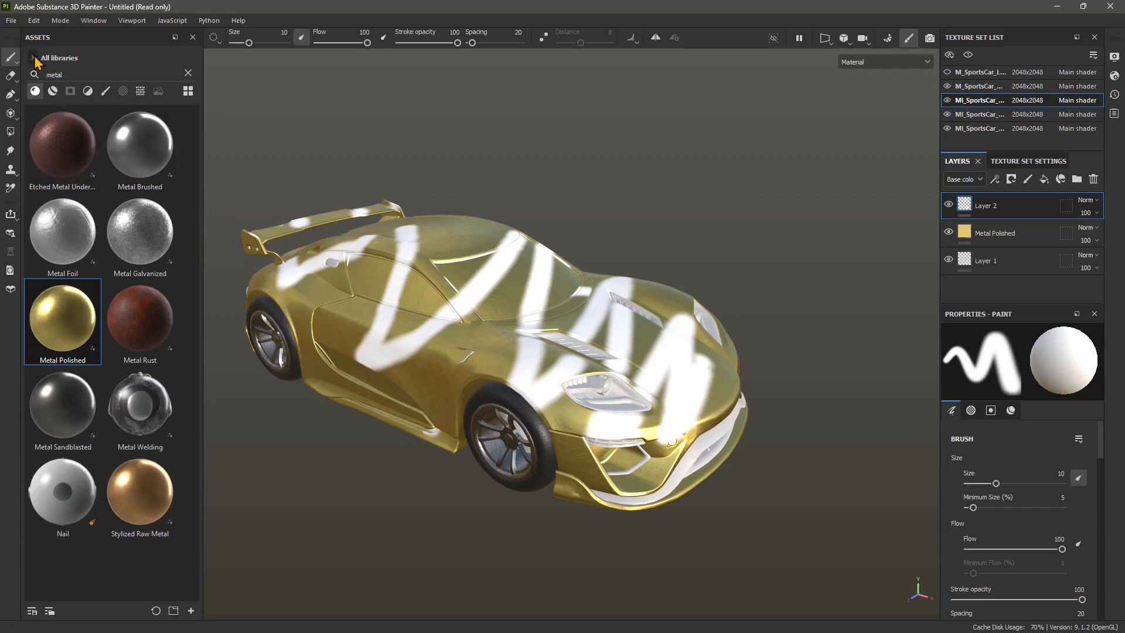
left_click(11, 21)
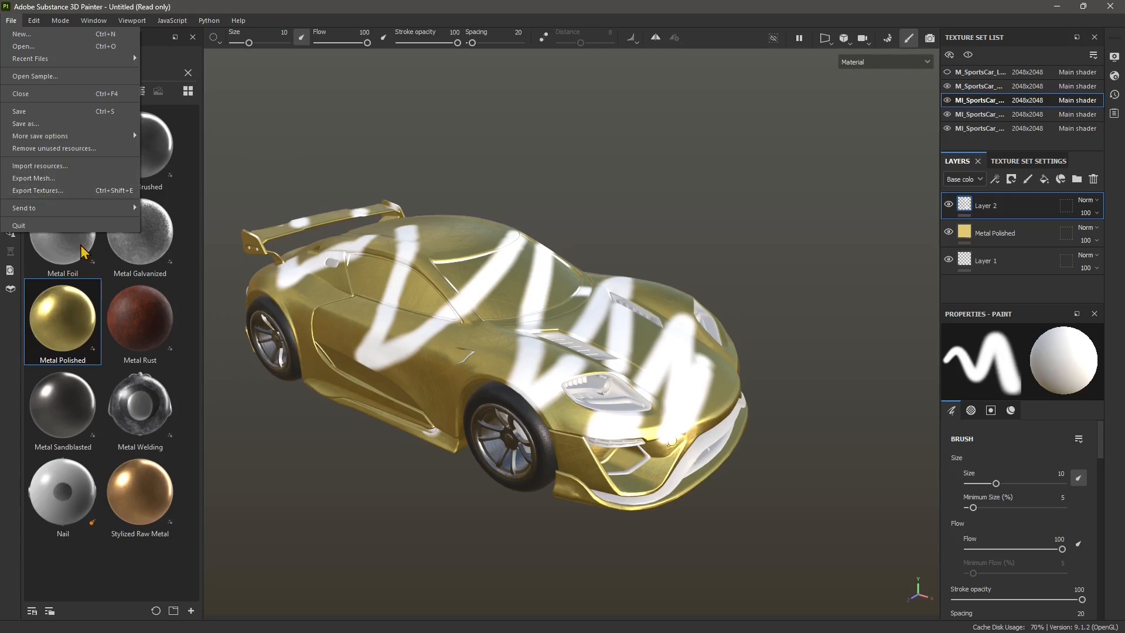
mouse_move(71, 218)
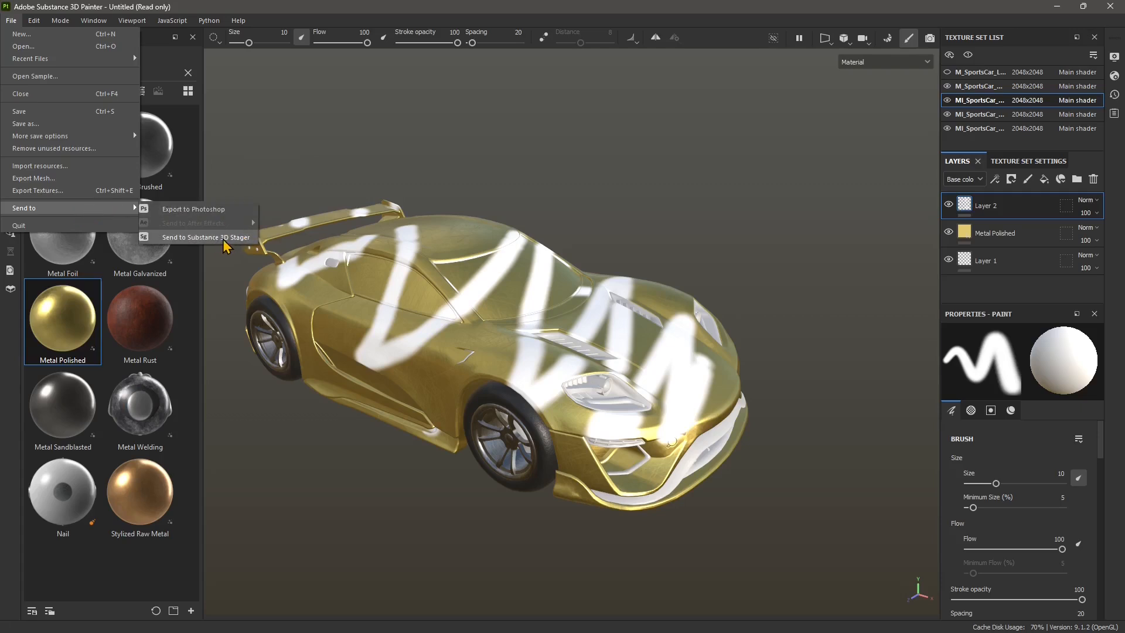
left_click(23, 240)
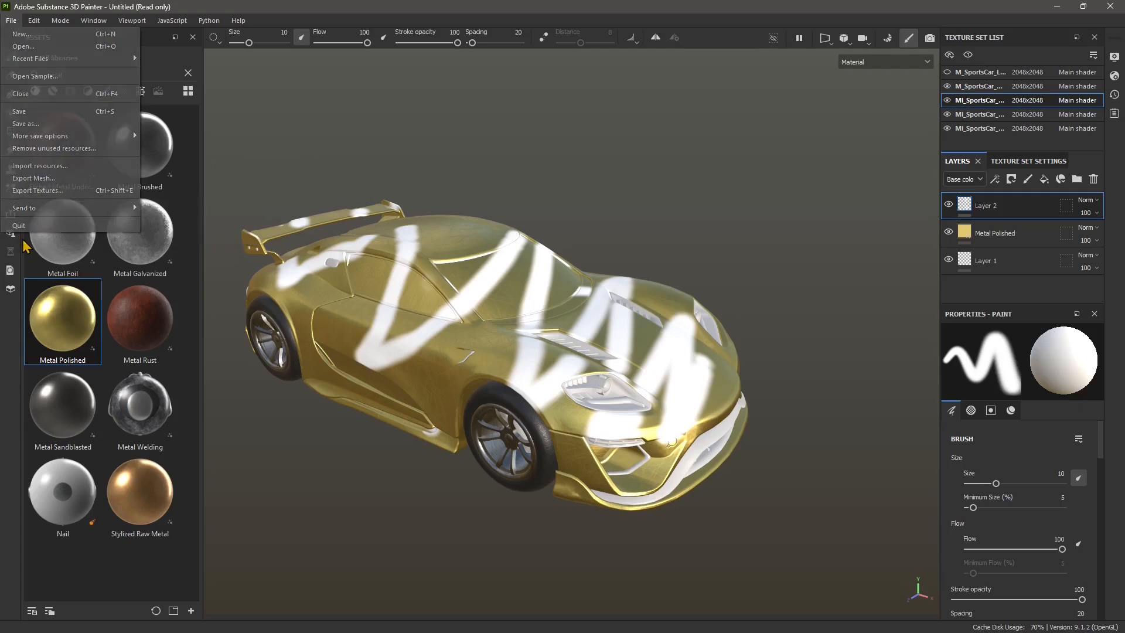
- Start a texture export and set its output template to Unreal Engine 4 (Packed)
left_click(11, 23)
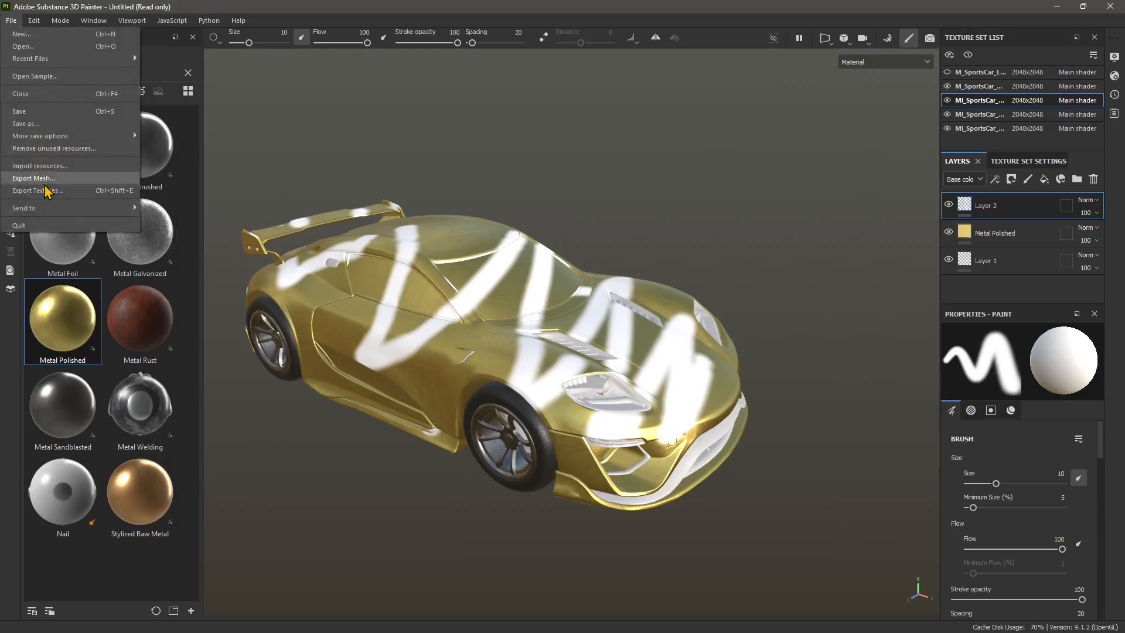
left_click(37, 191)
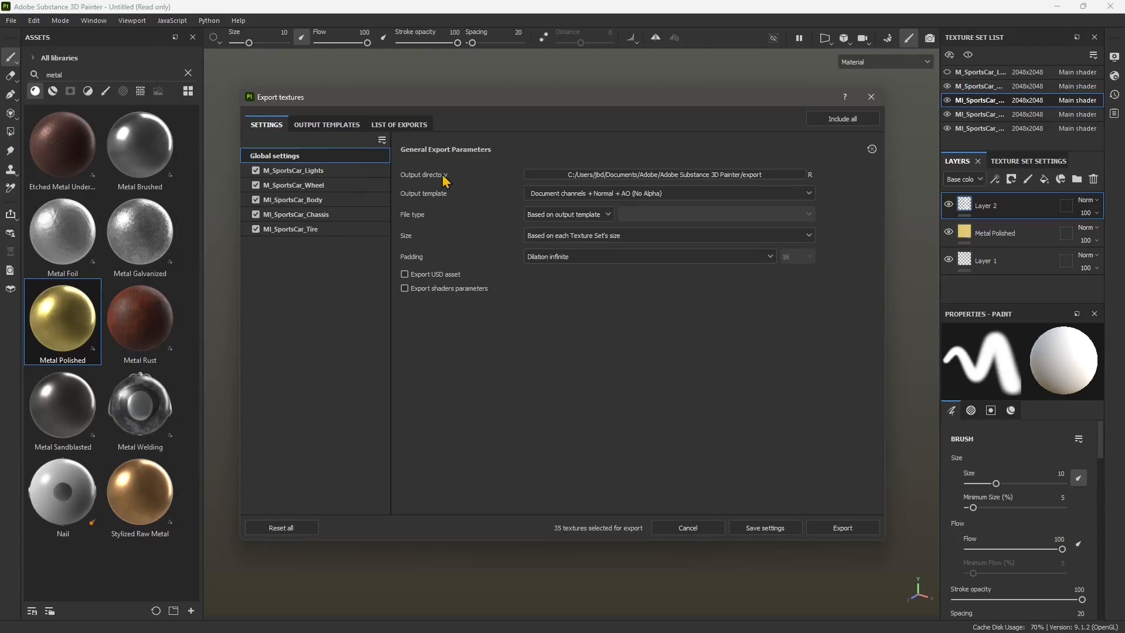
left_click(596, 193)
scroll(588, 251, "down", 3)
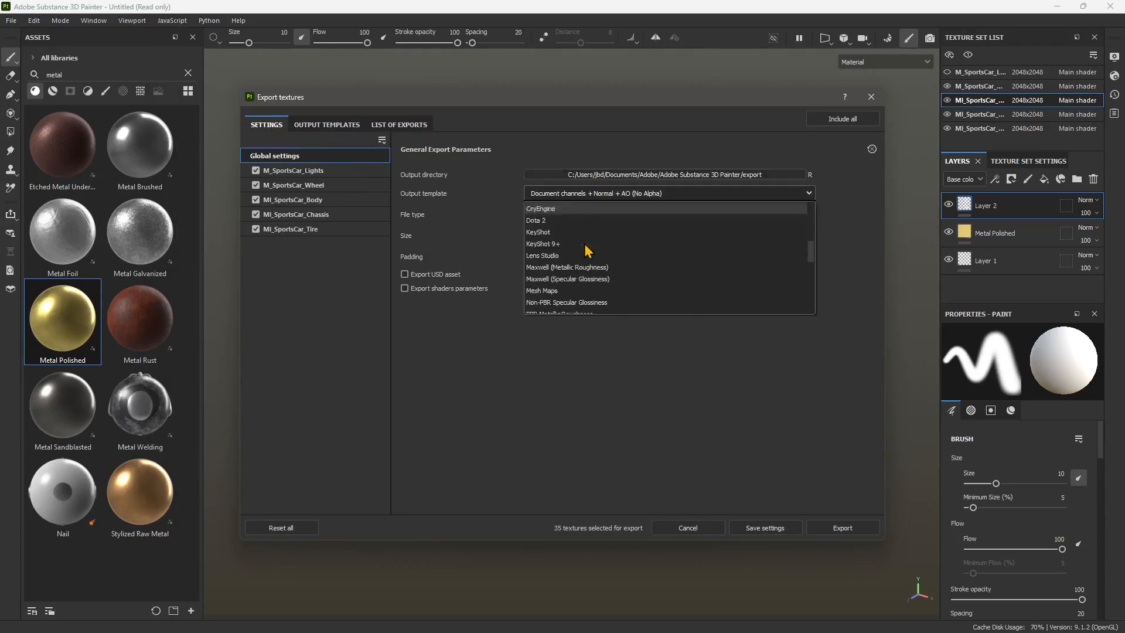
scroll(586, 258, "down", 5)
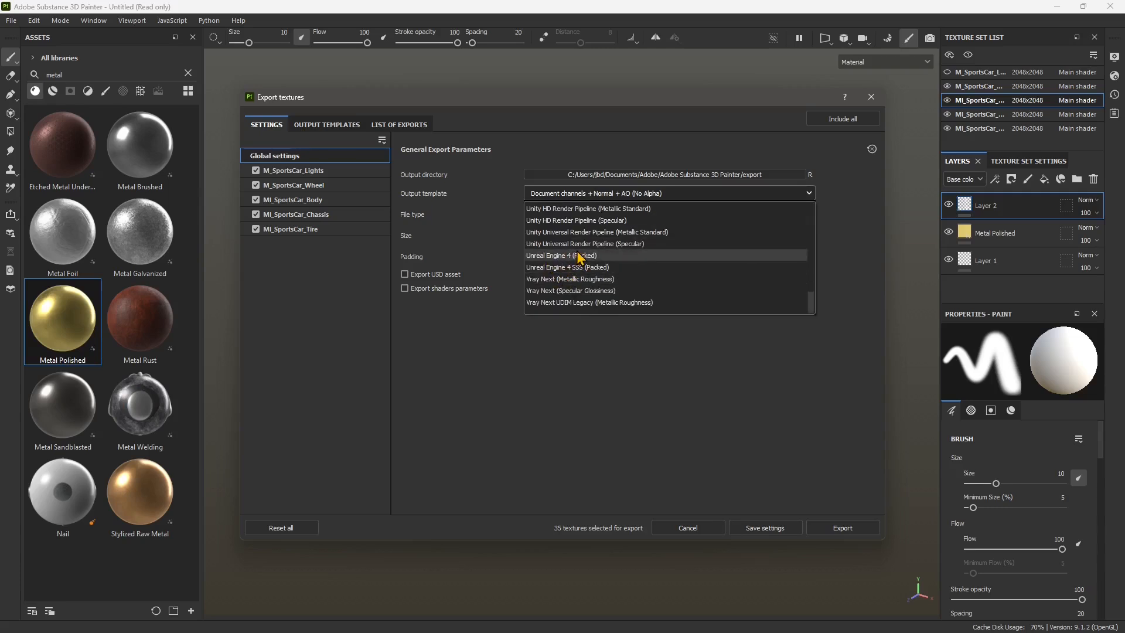
left_click(578, 256)
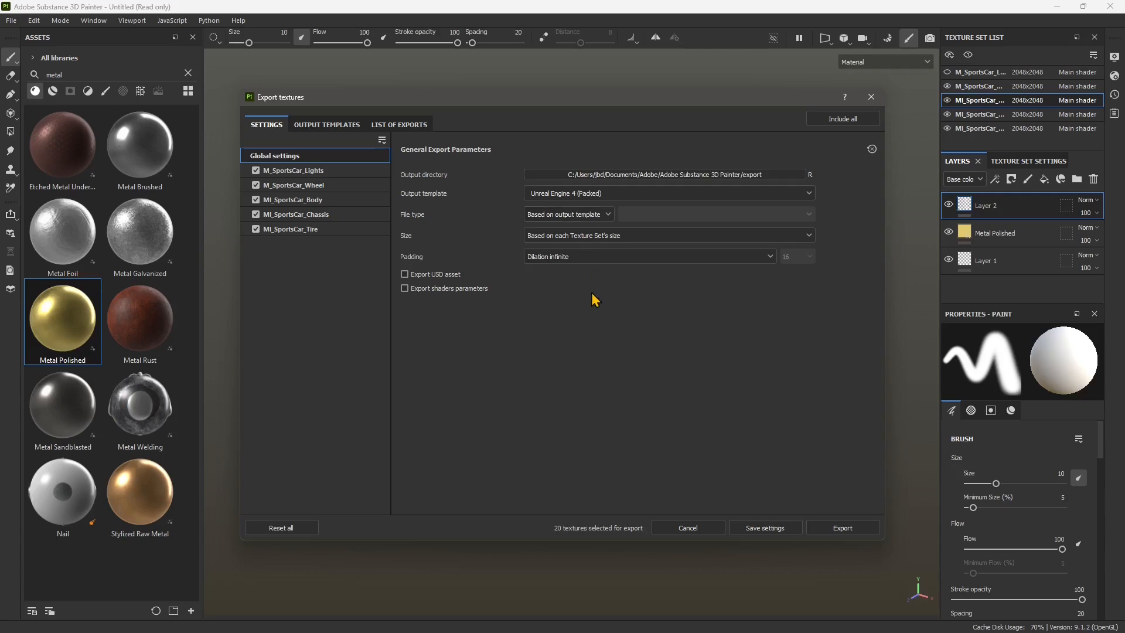
- Browse for the export's output directory, going to the Exported folder inside SUBSTANCE 3D
left_click(755, 176)
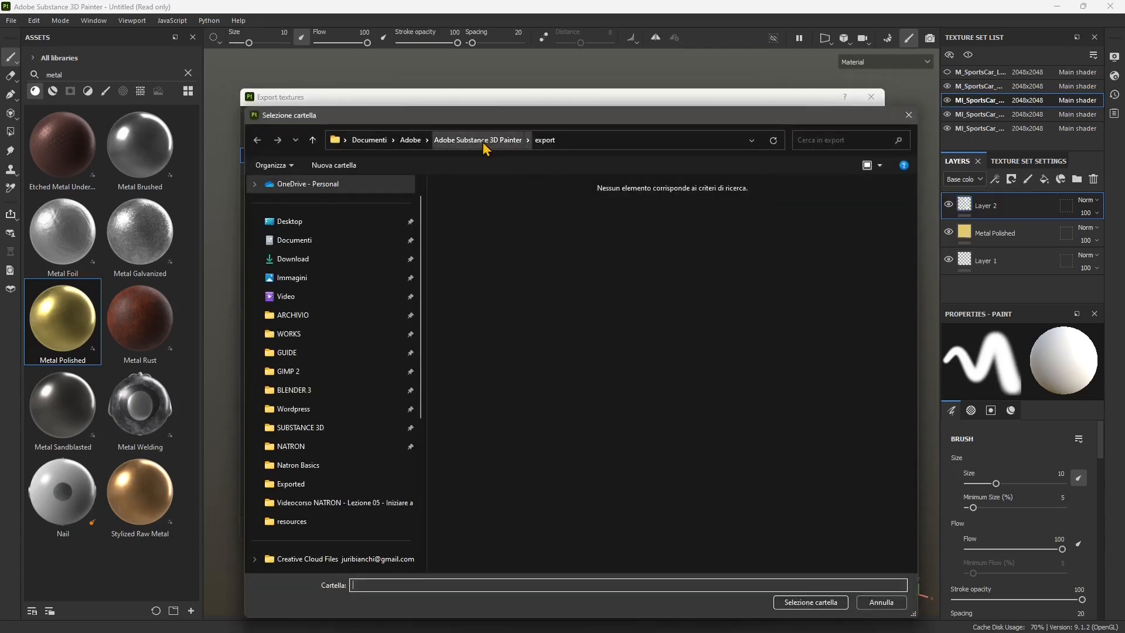
left_click(283, 431)
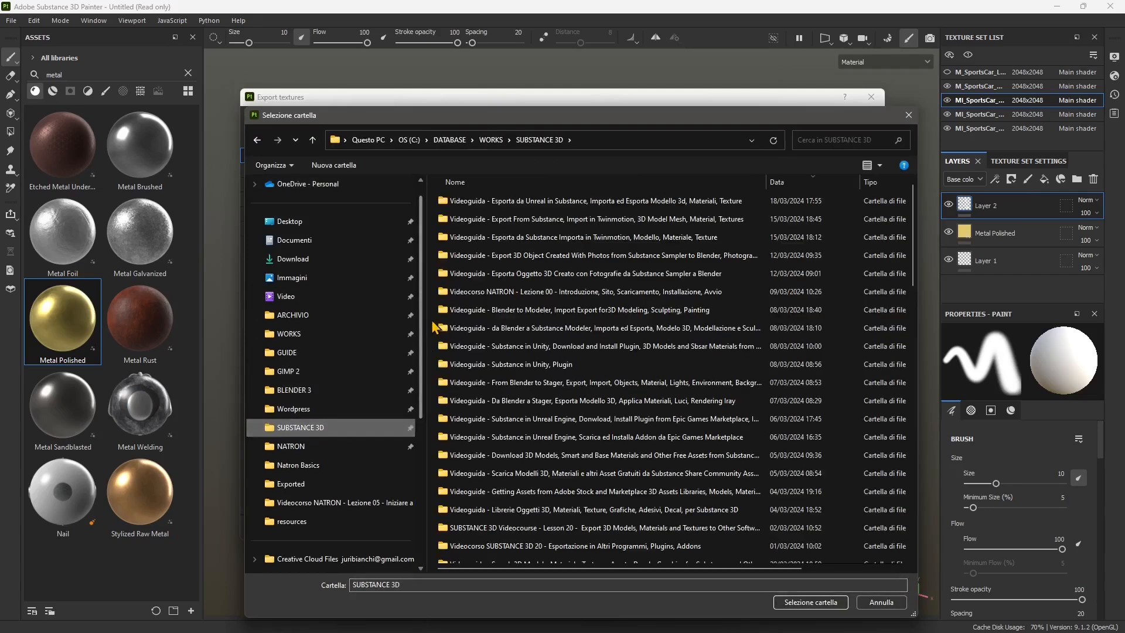
right_click(432, 324)
key("Escape")
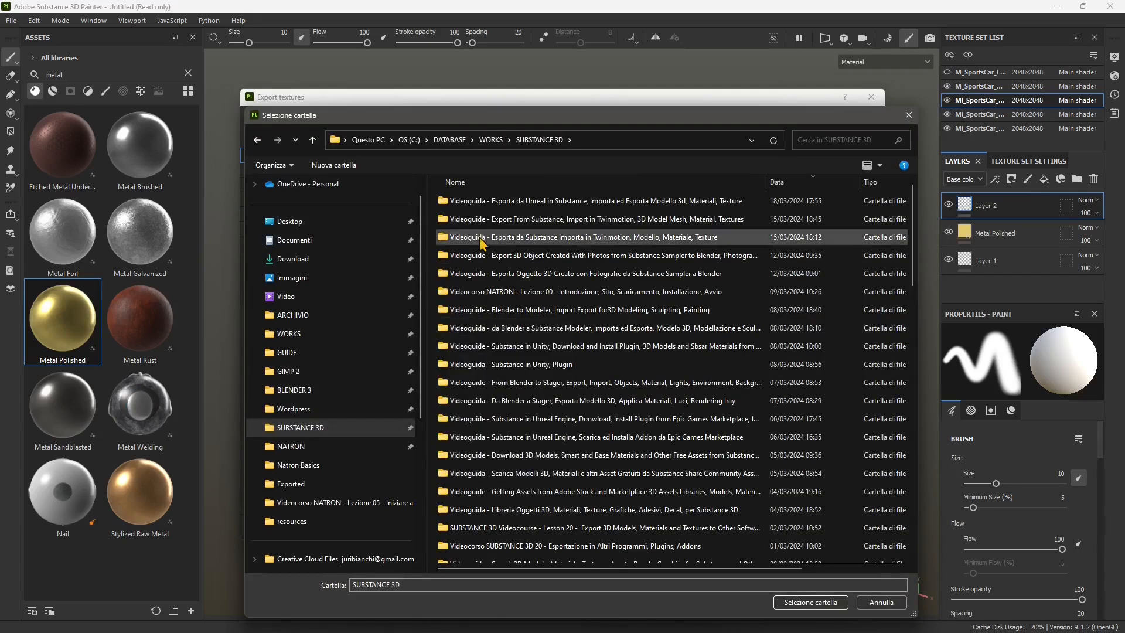
scroll(480, 273, "down", 10)
left_click(462, 373)
double_click(464, 375)
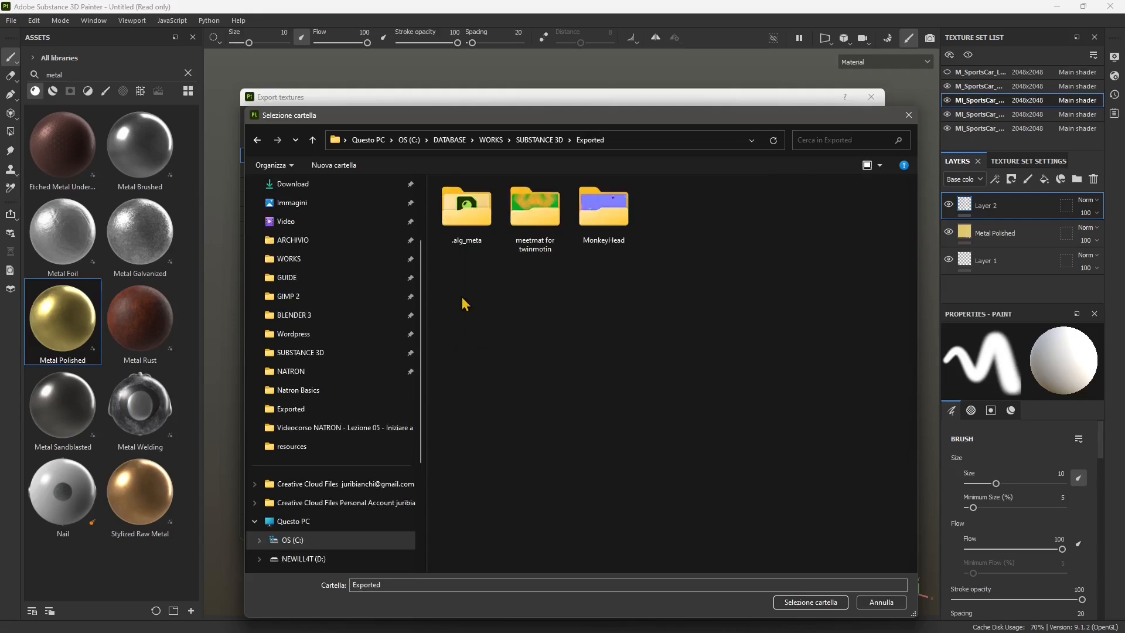
- Create a new folder named vehicle inside the Exported folder
right_click(469, 305)
mouse_move(544, 436)
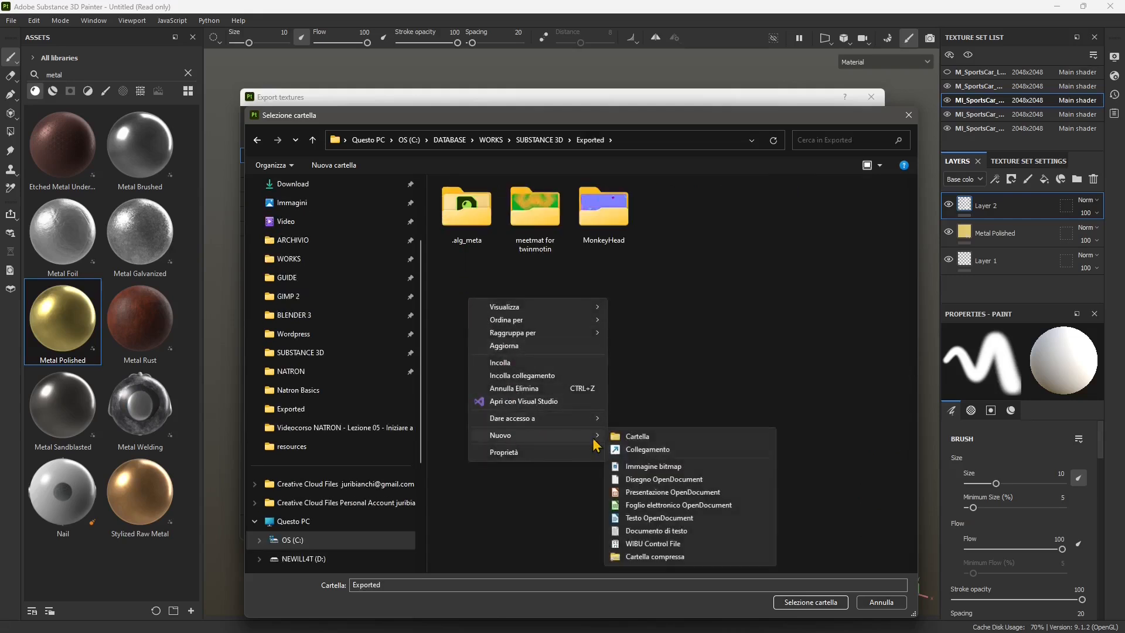
left_click(644, 438)
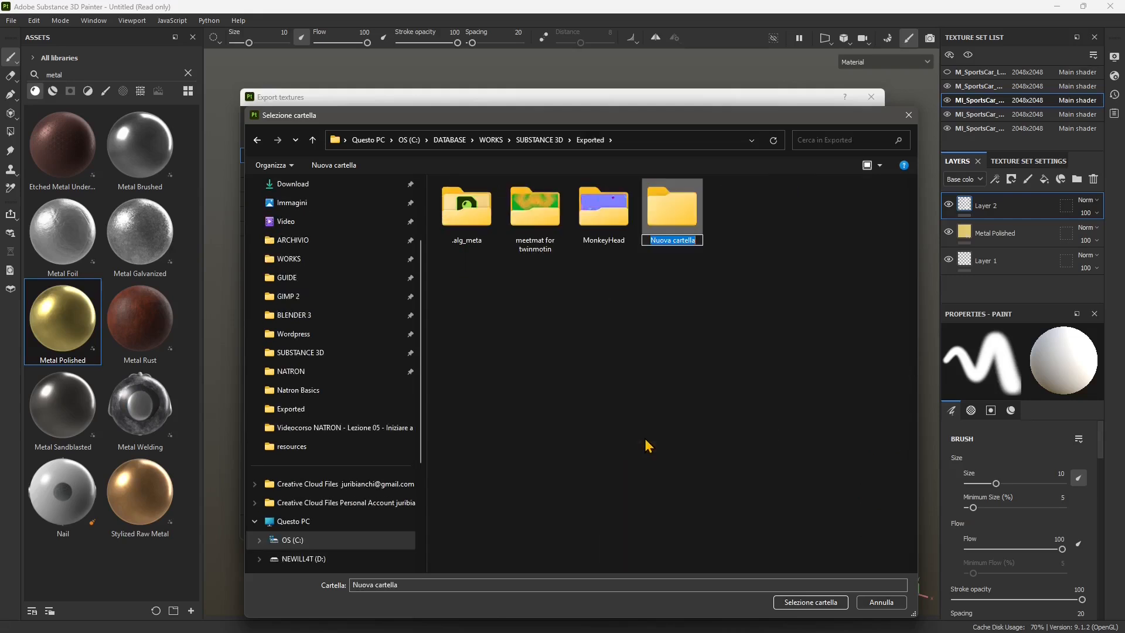
type("vehicle")
key("Return")
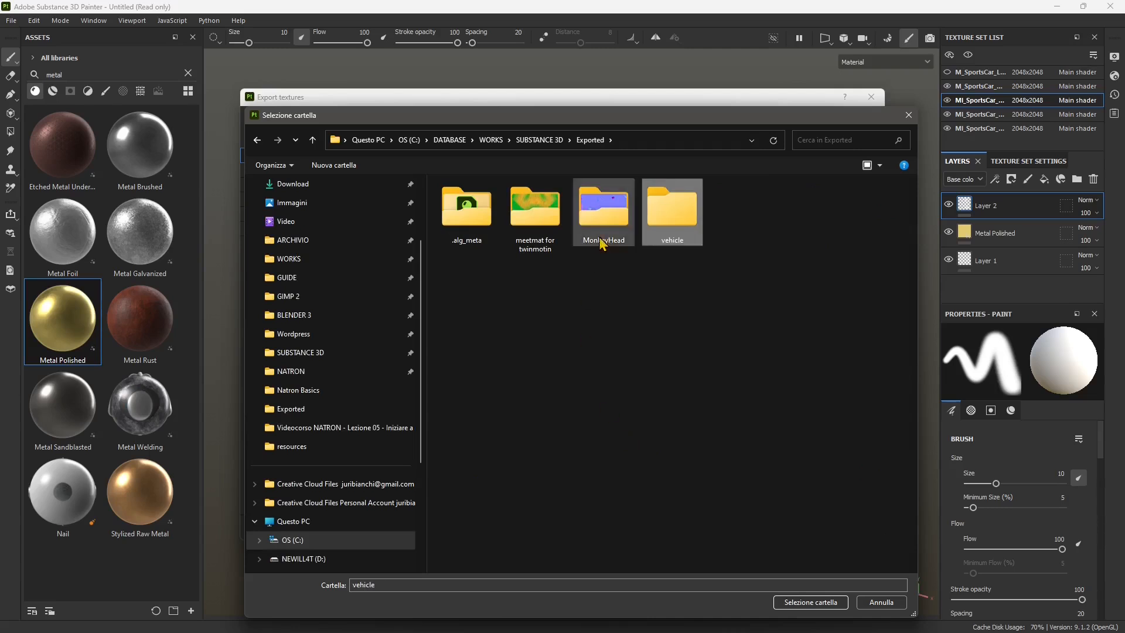
- Choose the vehicle folder as the output directory and export the textures of all five texture sets
double_click(675, 212)
left_click(810, 602)
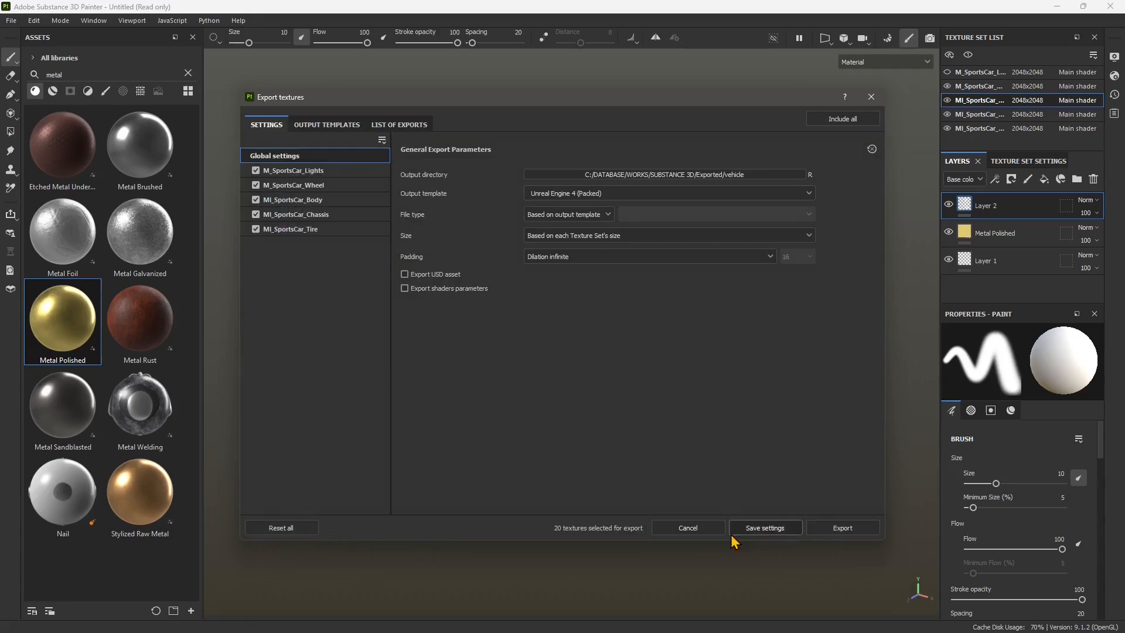
left_click(841, 527)
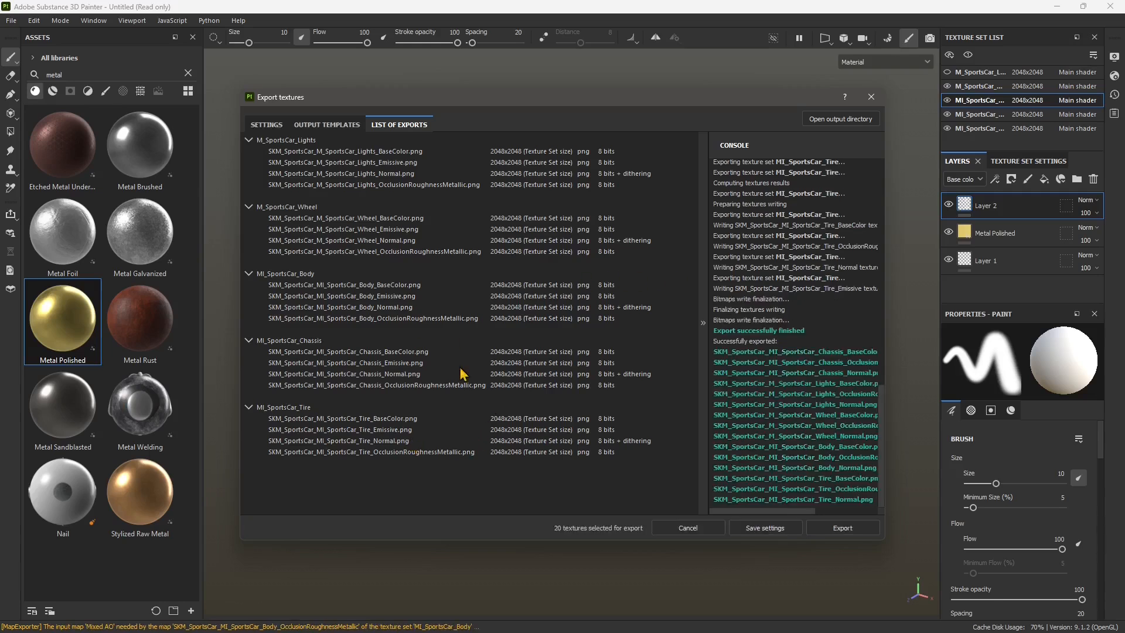
- Examine the output maps defined by the Blender (Principled BSDF) preset among the export templates
left_click(267, 124)
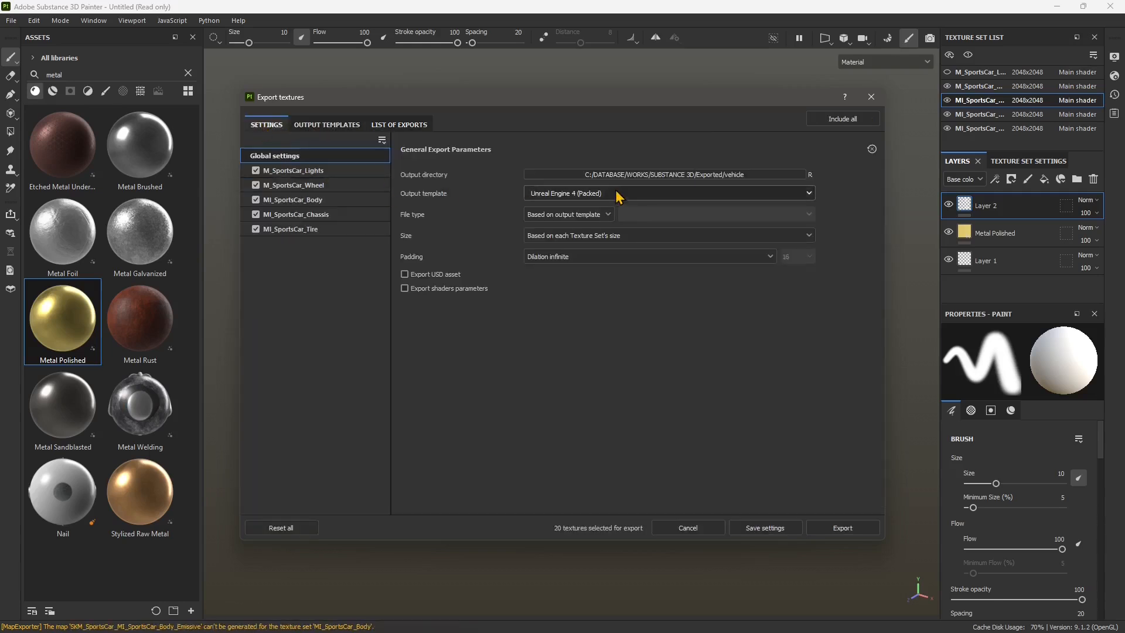
left_click(338, 125)
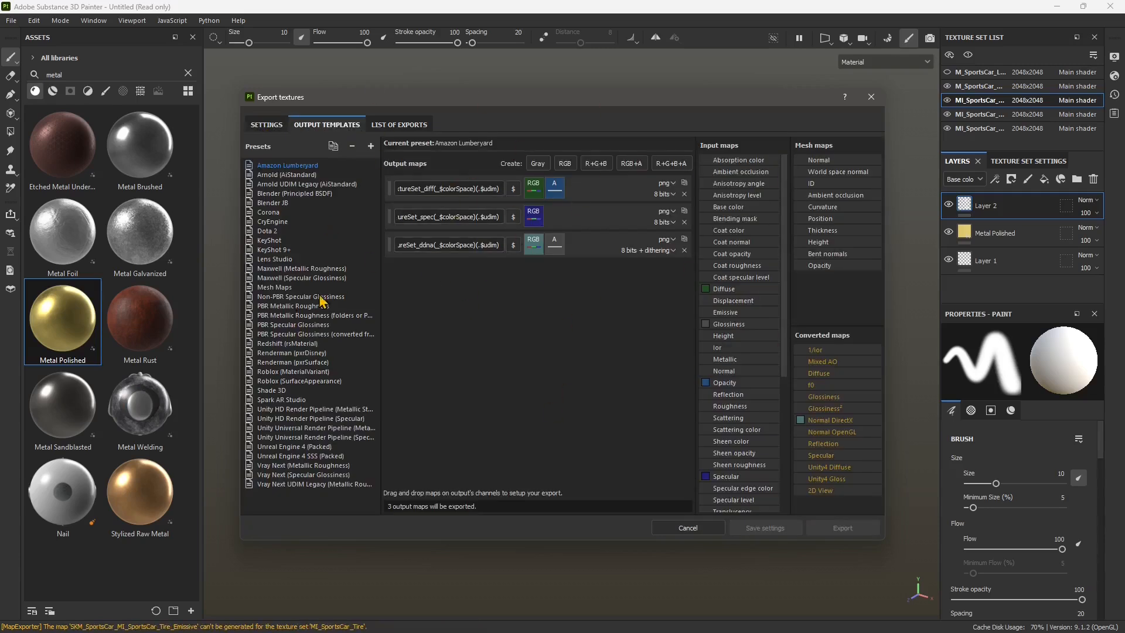
left_click(286, 194)
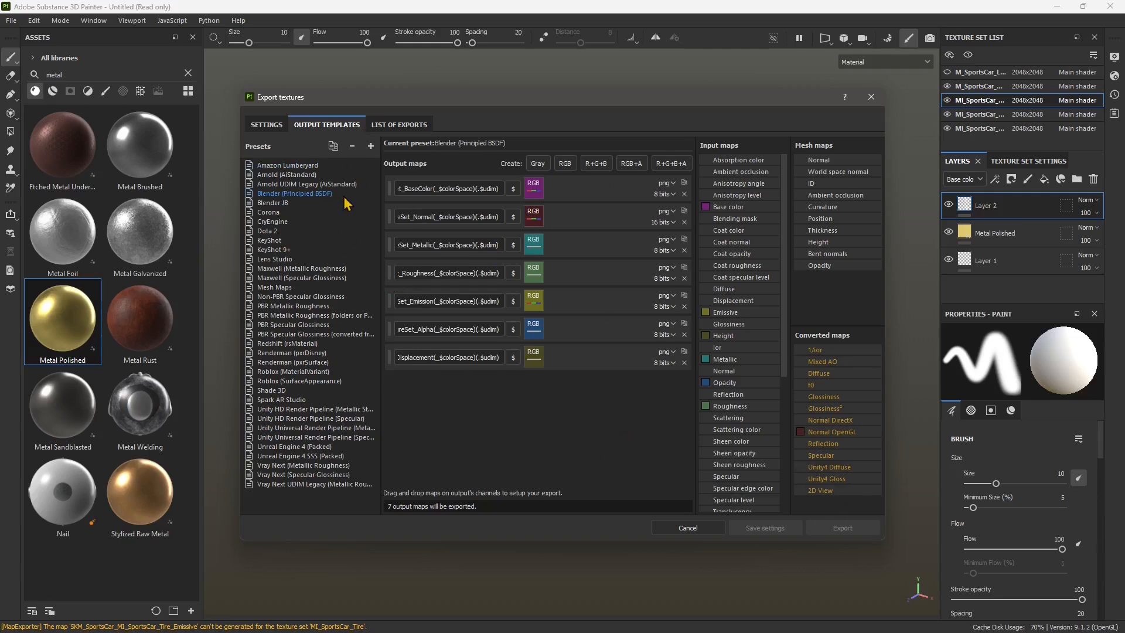
left_click(273, 125)
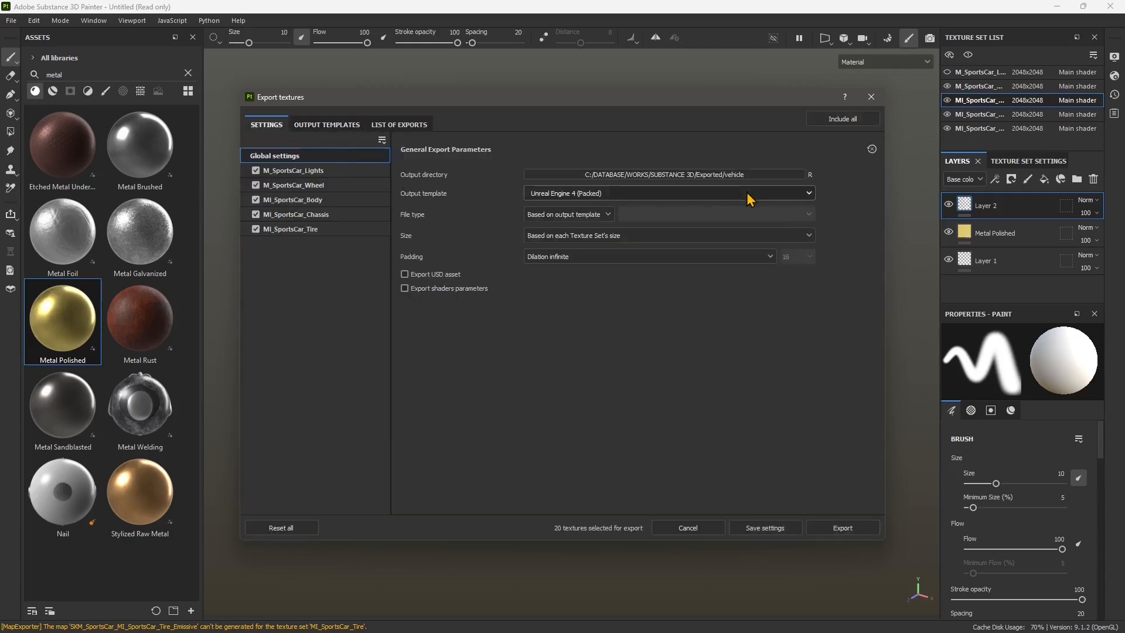
- Set the output template to Substance 3D Stager and export the textures of all five sets to the vehicle folder
left_click(648, 193)
scroll(585, 211, "up", 5)
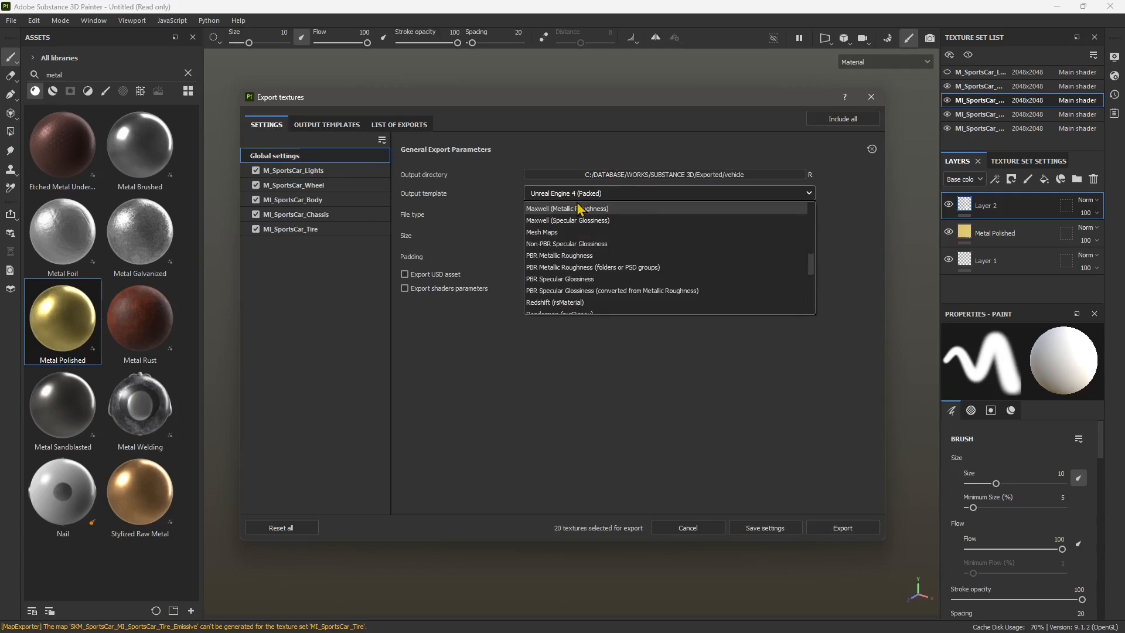
scroll(577, 208, "up", 8)
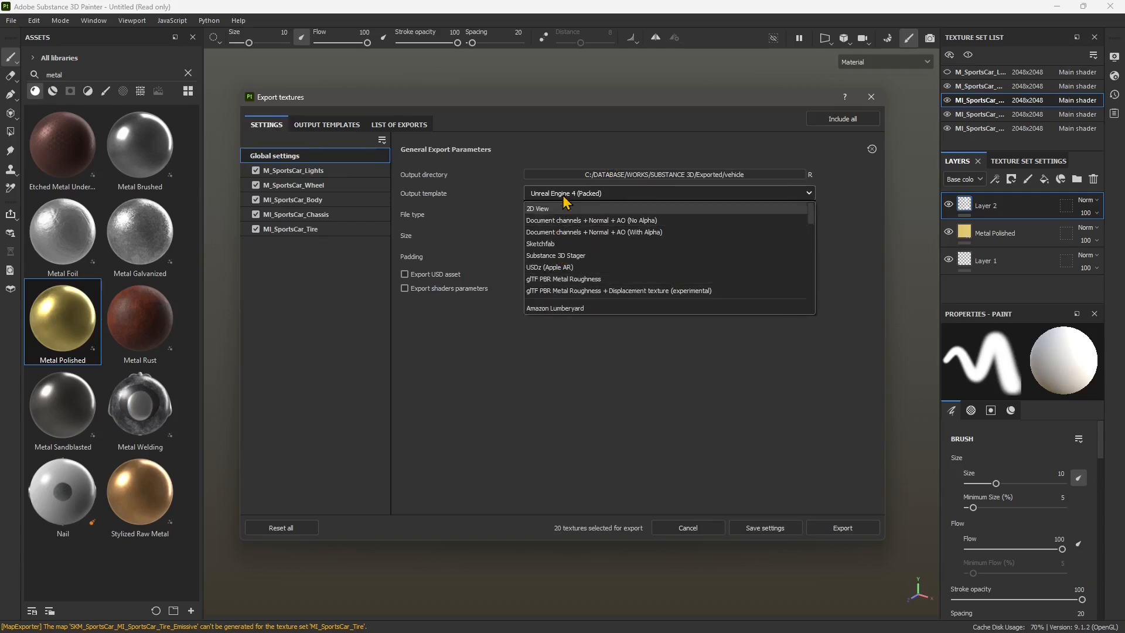
left_click(586, 255)
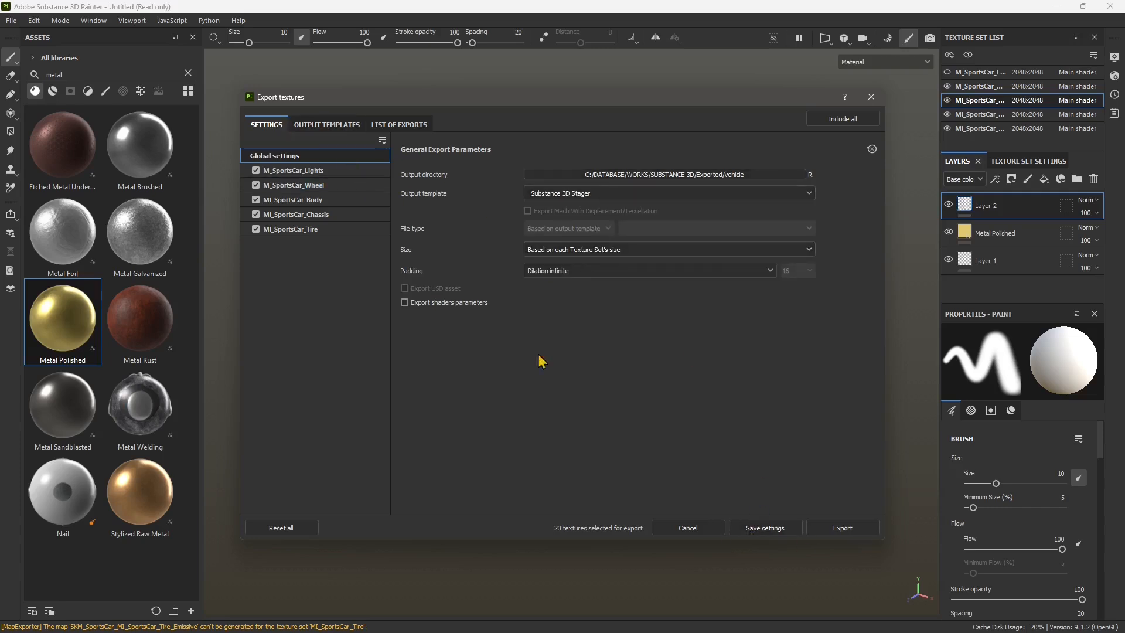
left_click(549, 192)
left_click(549, 192)
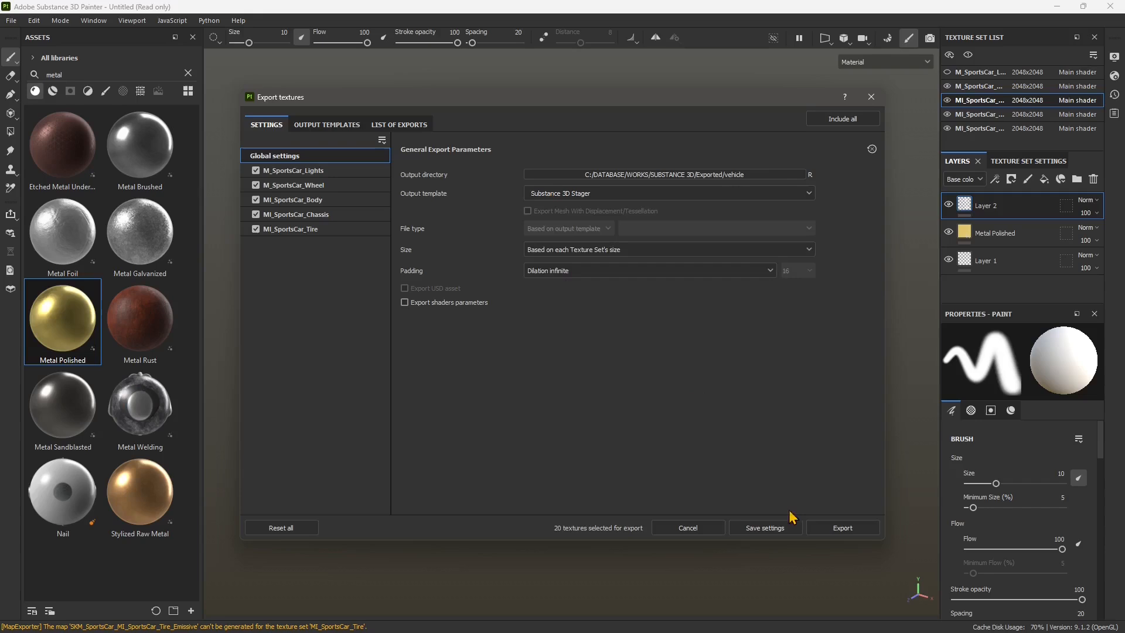
left_click(853, 526)
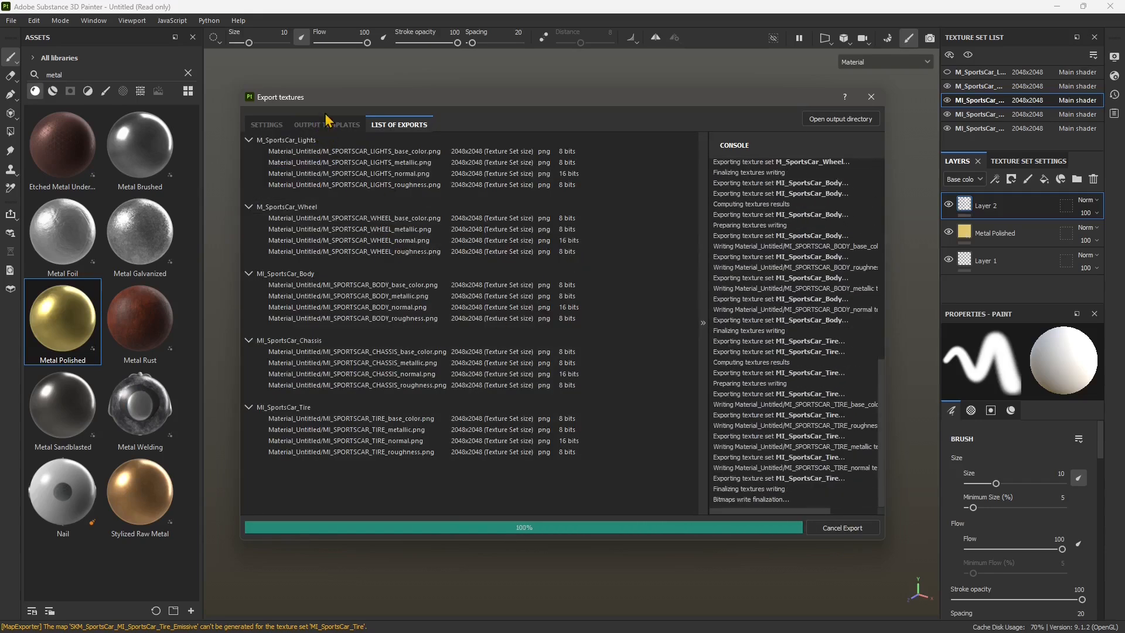
left_click(339, 125)
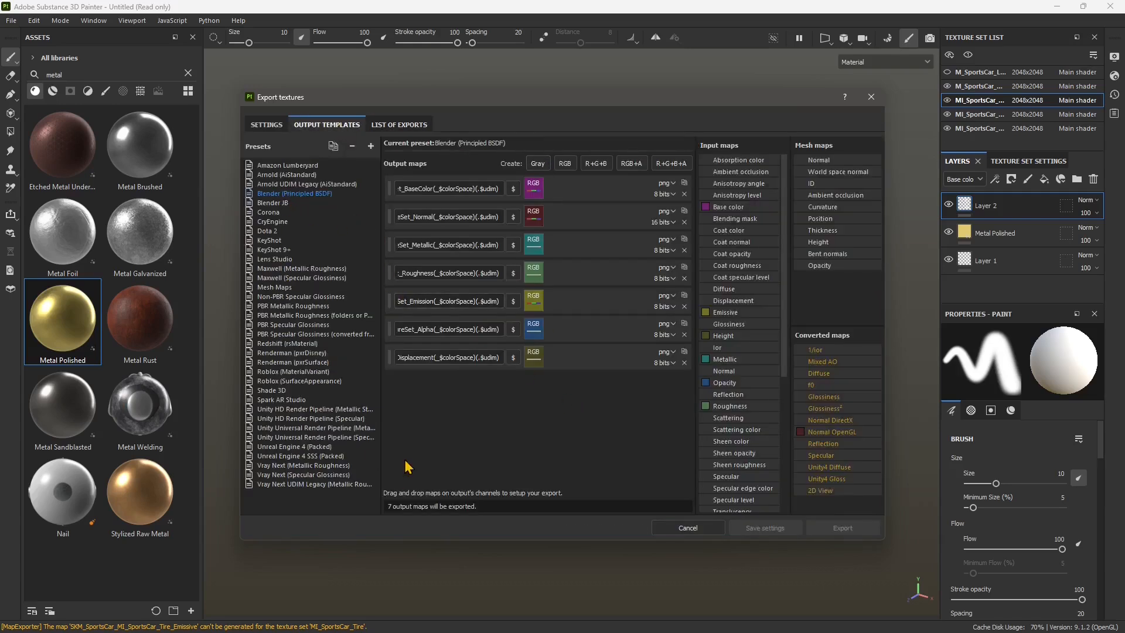
- Examine the output maps of the Unity HD Render Pipeline (Metallic Standard) and PBR Specular Glossiness presets, leaving the texture export without exporting
left_click(271, 409)
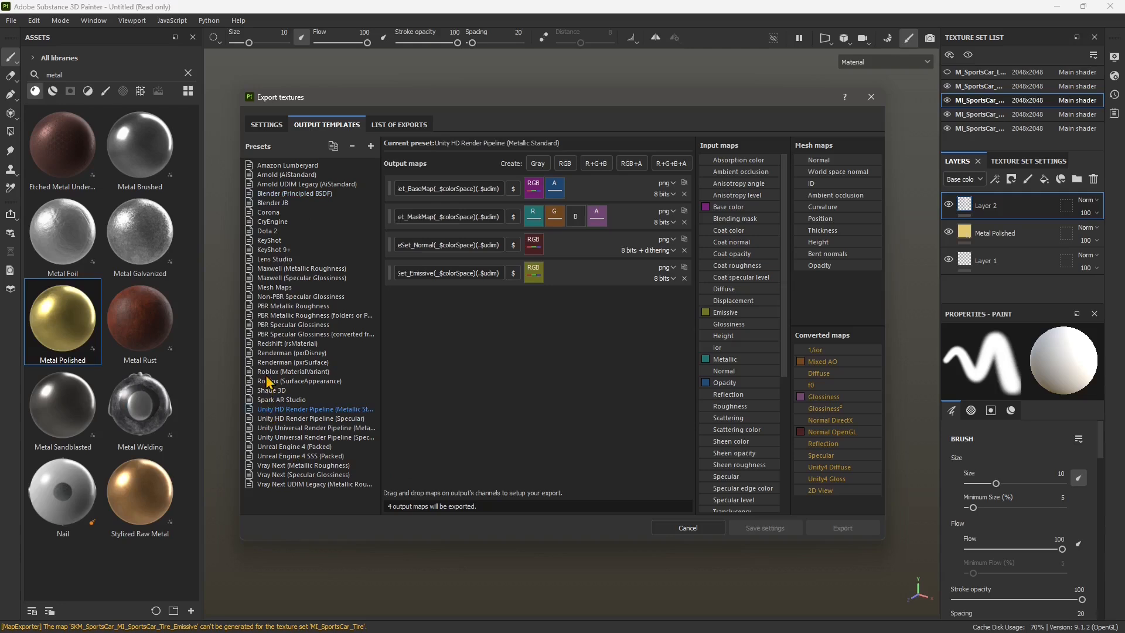
left_click(274, 326)
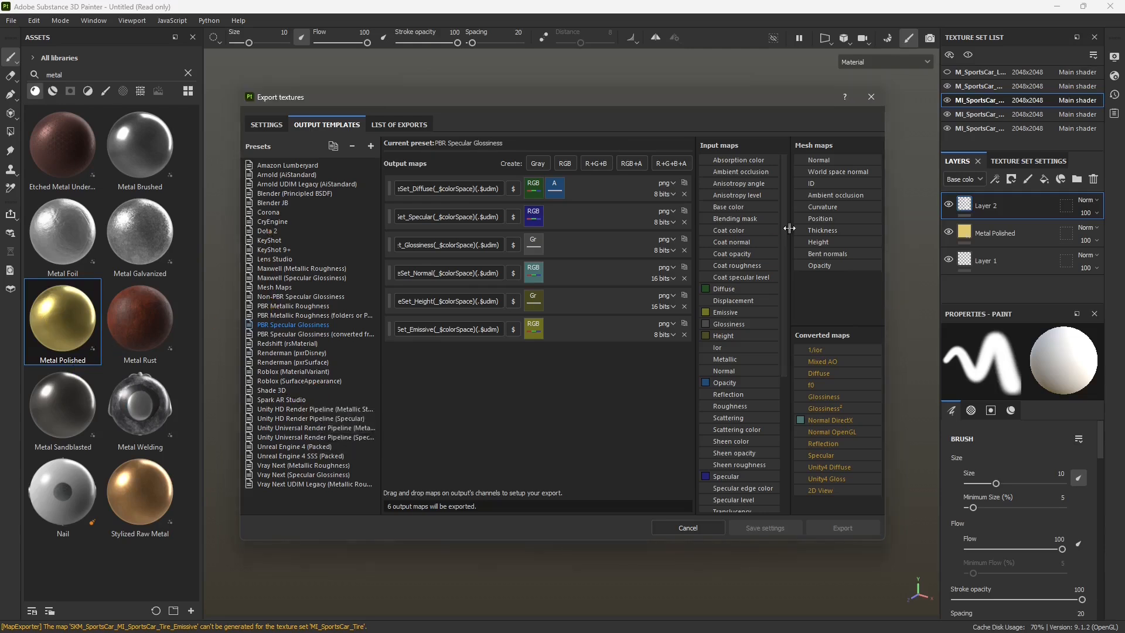
left_click(871, 97)
- Export the Metal Polished material resource from the asset library to the Exported/vehicle folder
right_click(61, 313)
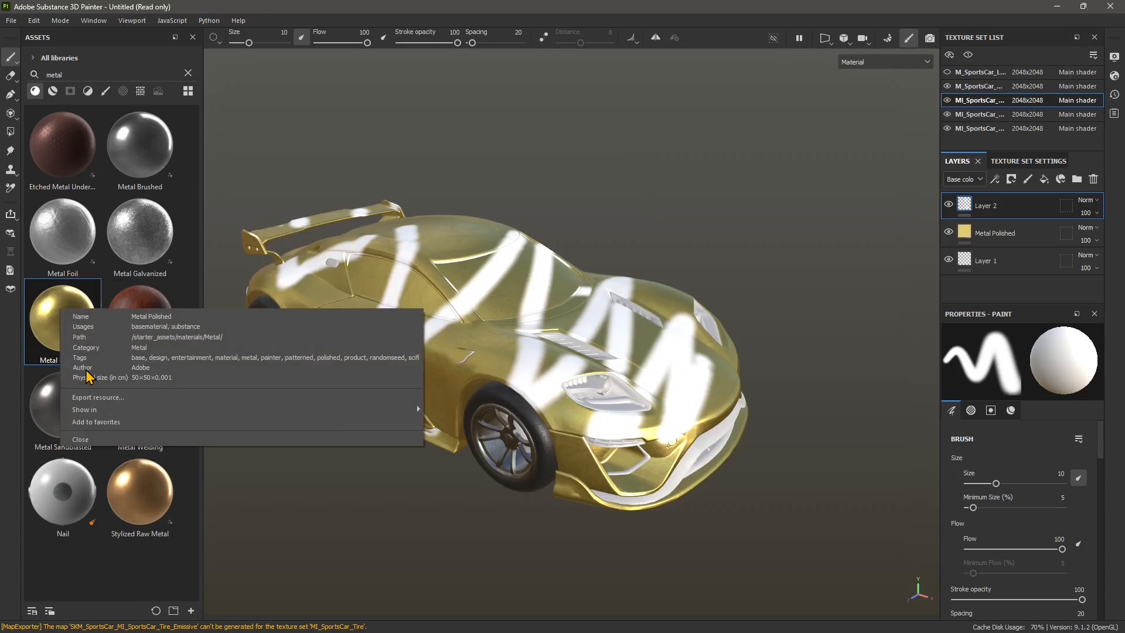
left_click(56, 314)
right_click(87, 336)
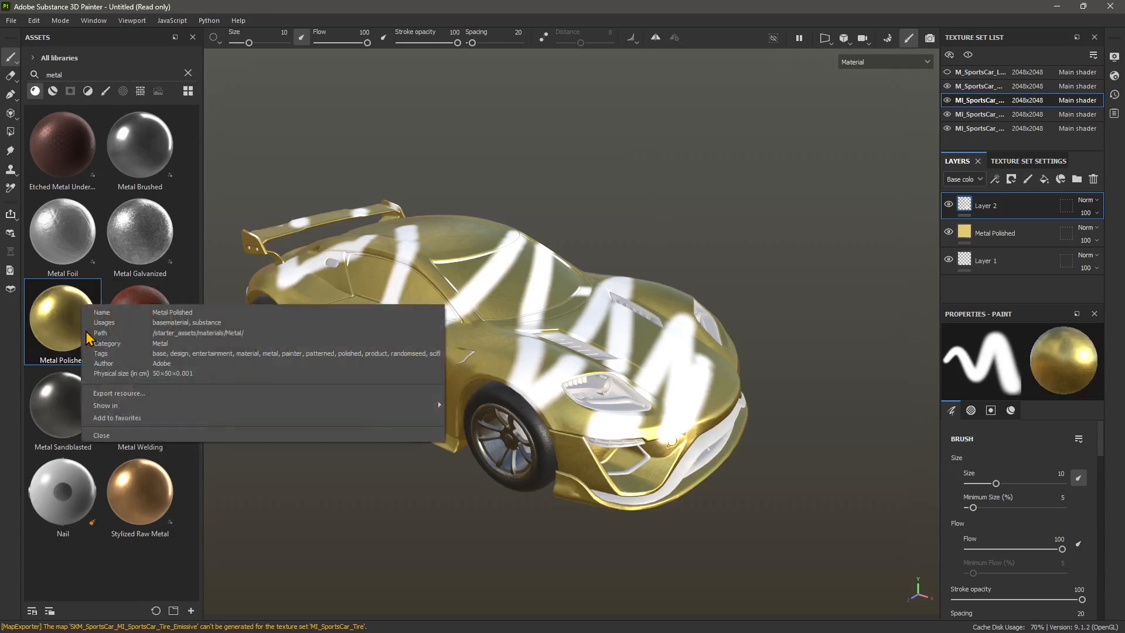
left_click(119, 393)
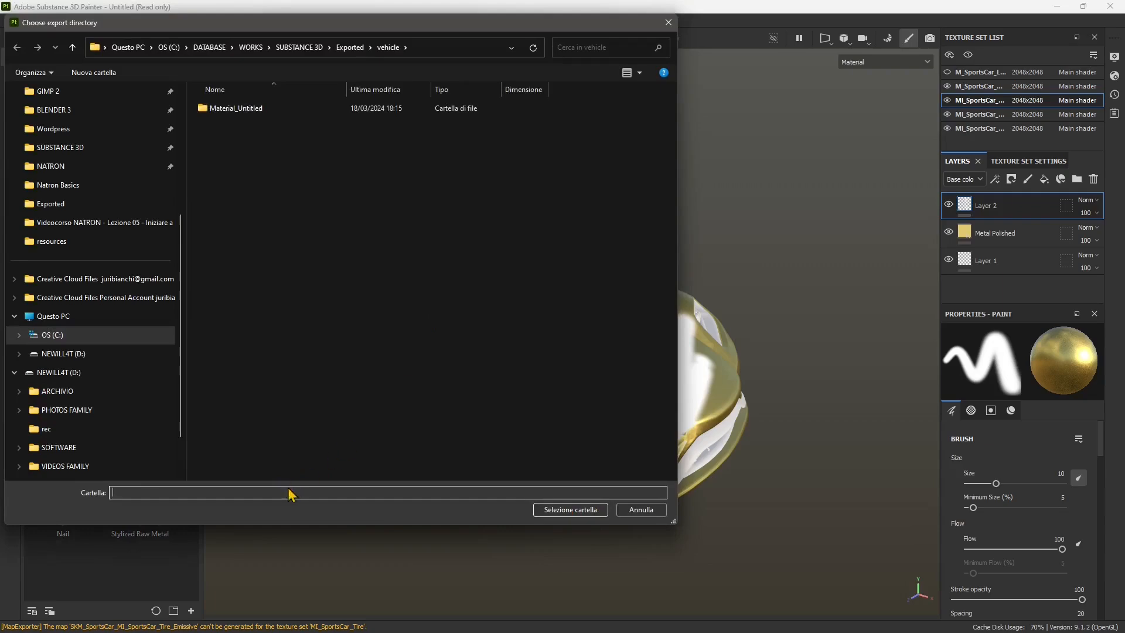
left_click(566, 508)
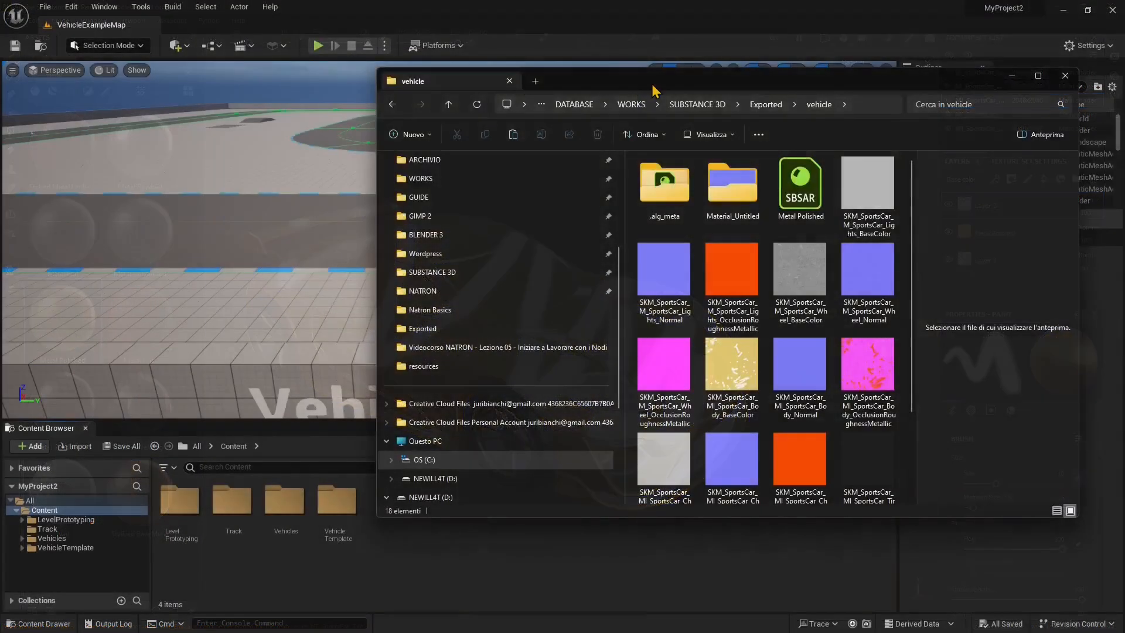
- Import the Metal Polished SBSAR and all exported car textures from the vehicle folder into Unreal Engine's Content folder with the default Substance import options
left_click_drag(652, 85, 668, 45)
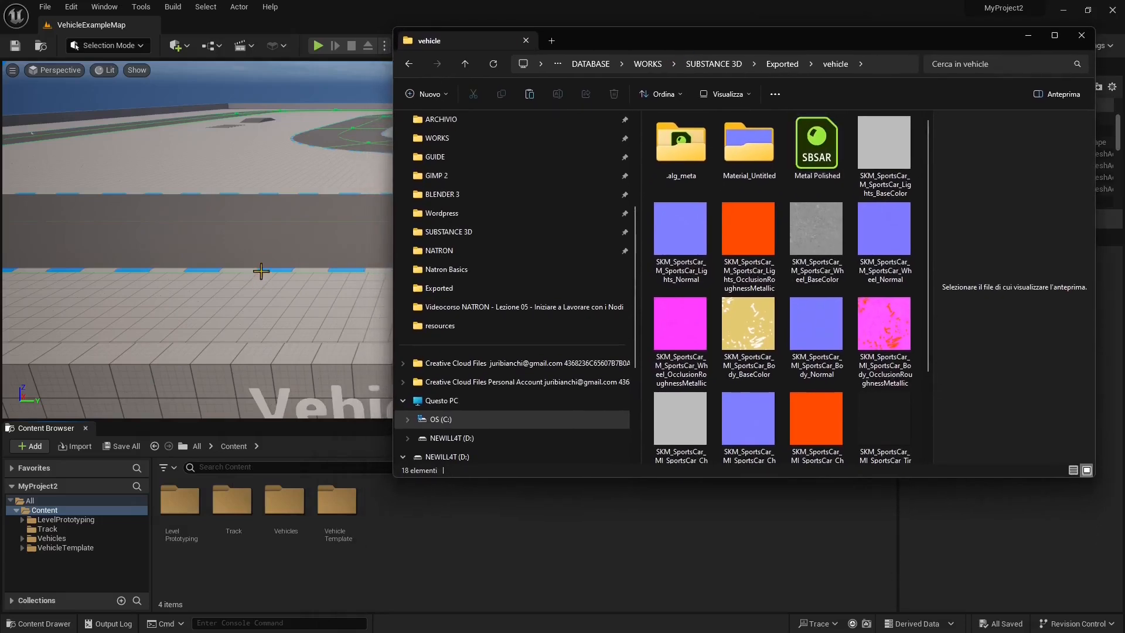
left_click(825, 155)
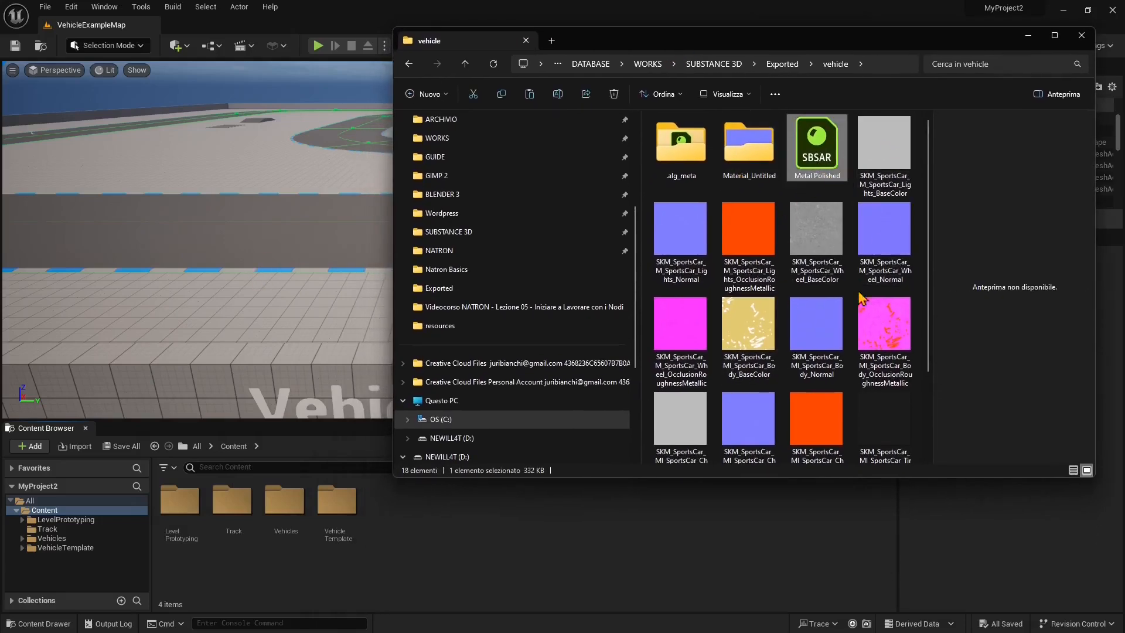
scroll(791, 158, "down", 2)
left_click(748, 405, "shift")
scroll(790, 365, "up", 2)
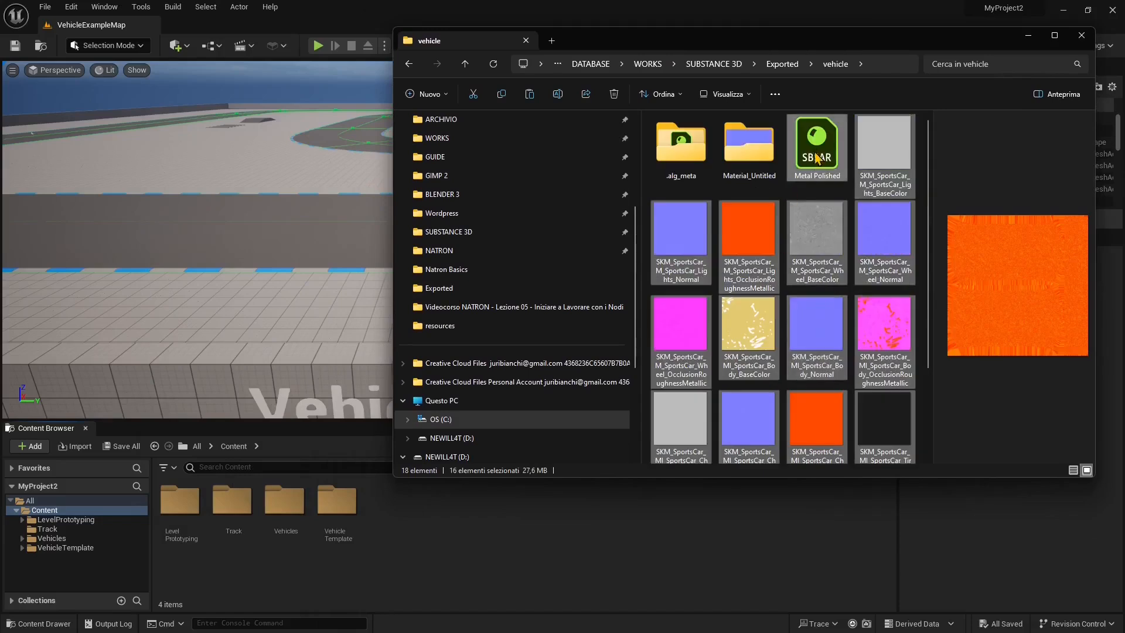
left_click_drag(817, 157, 424, 551)
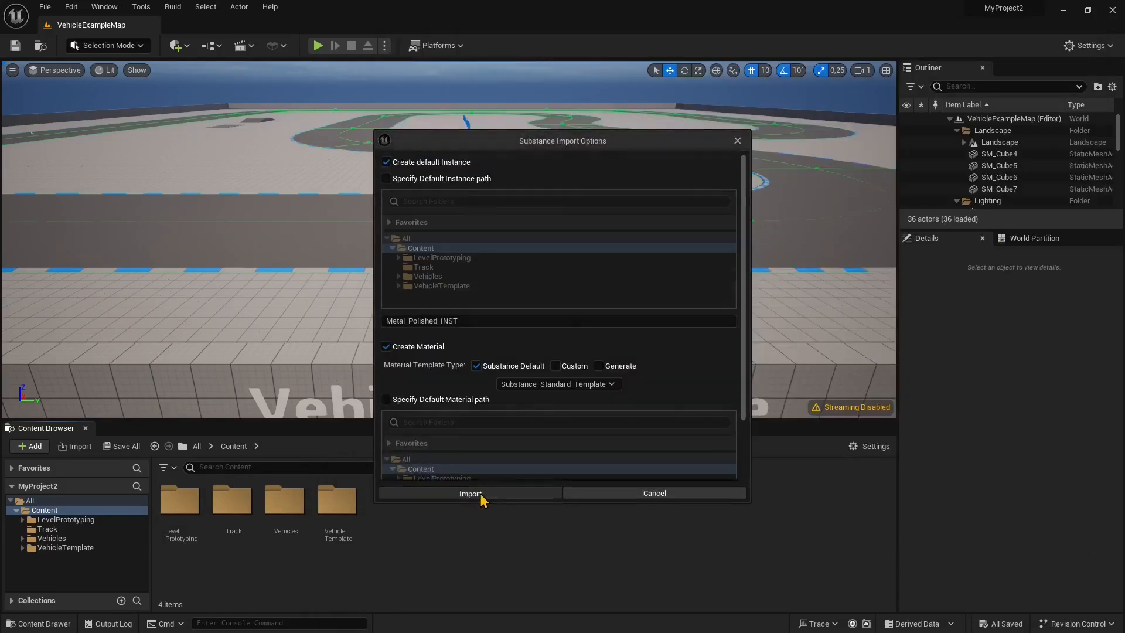
left_click(470, 493)
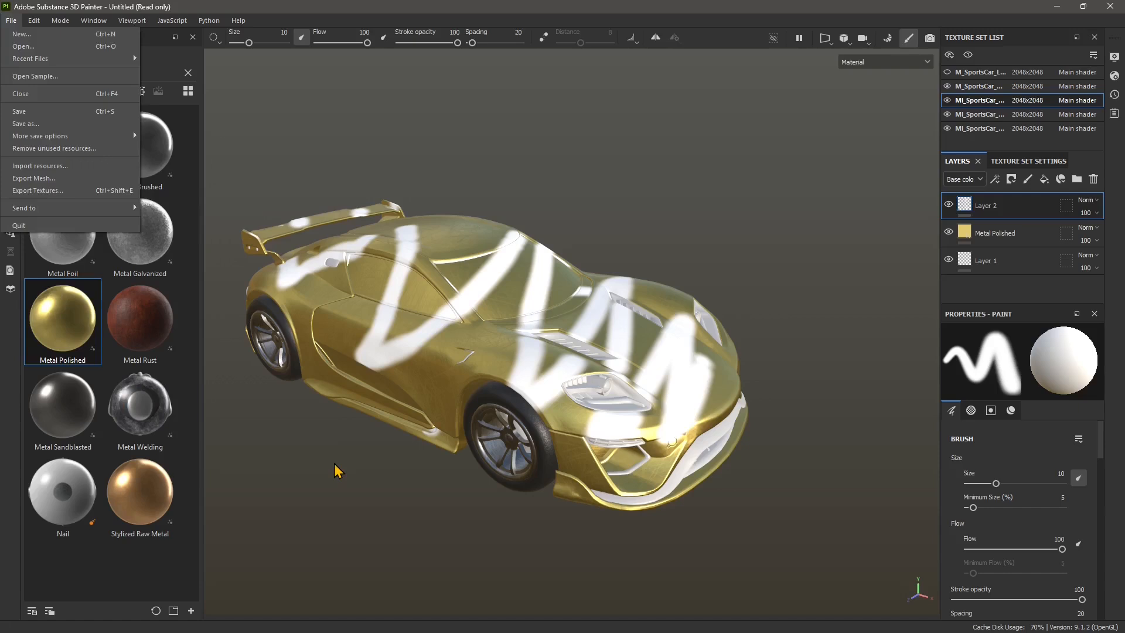
left_click(334, 463)
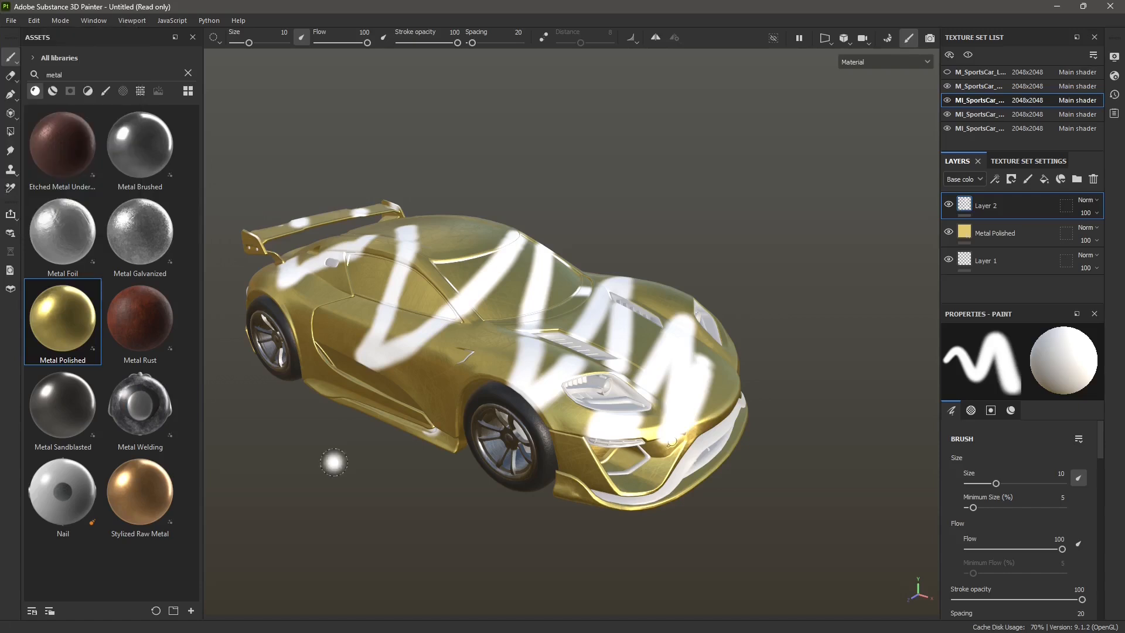